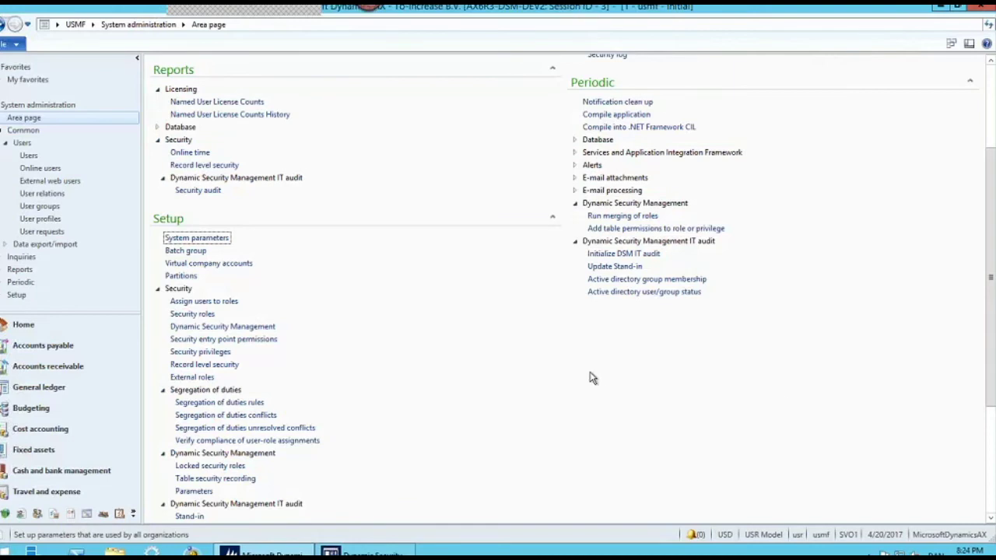
Step: Switch to the Dynamic Security Management form and display the matched entry points of the DSM Sales Agent v2 security role
scroll(992, 269, down, 1)
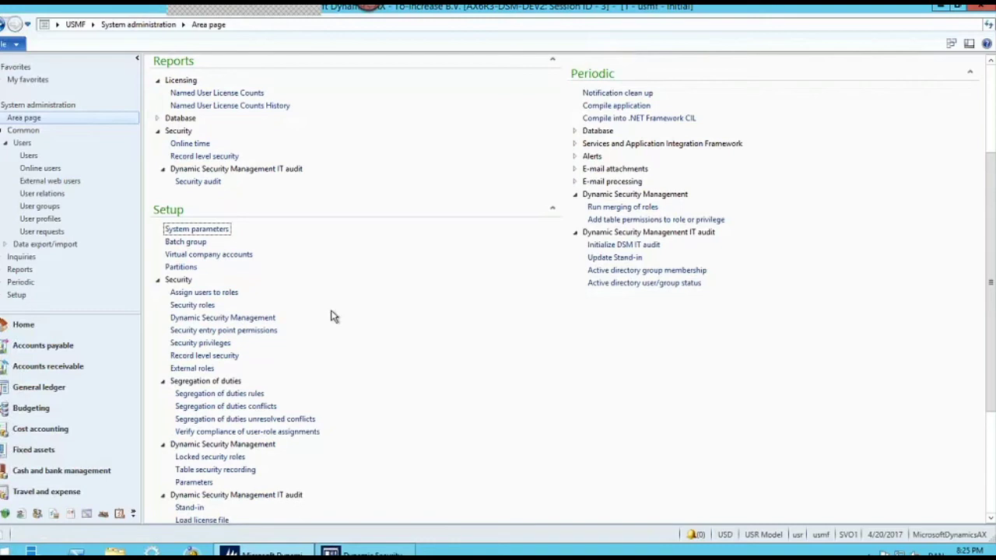
mouse_move(364, 552)
click(380, 490)
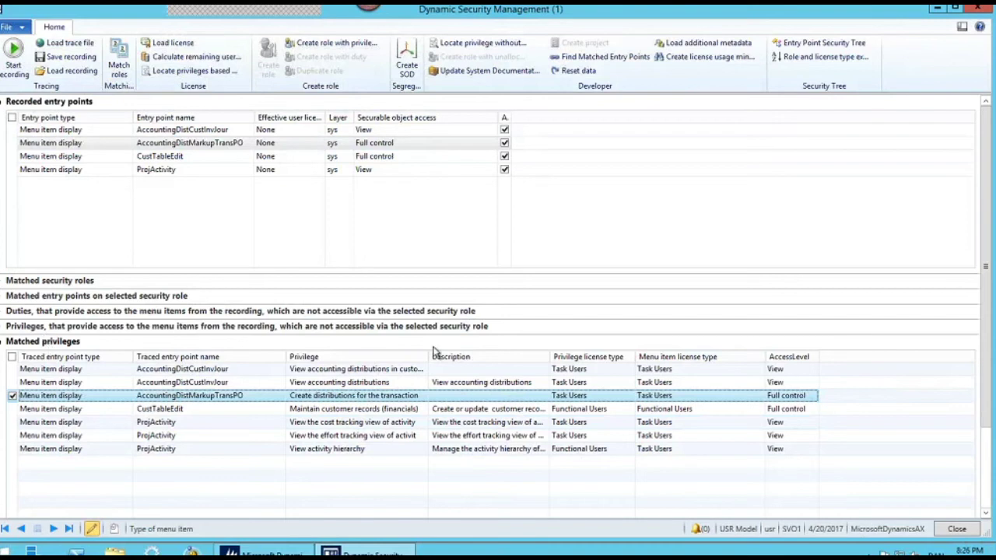
scroll(809, 303, down, 2)
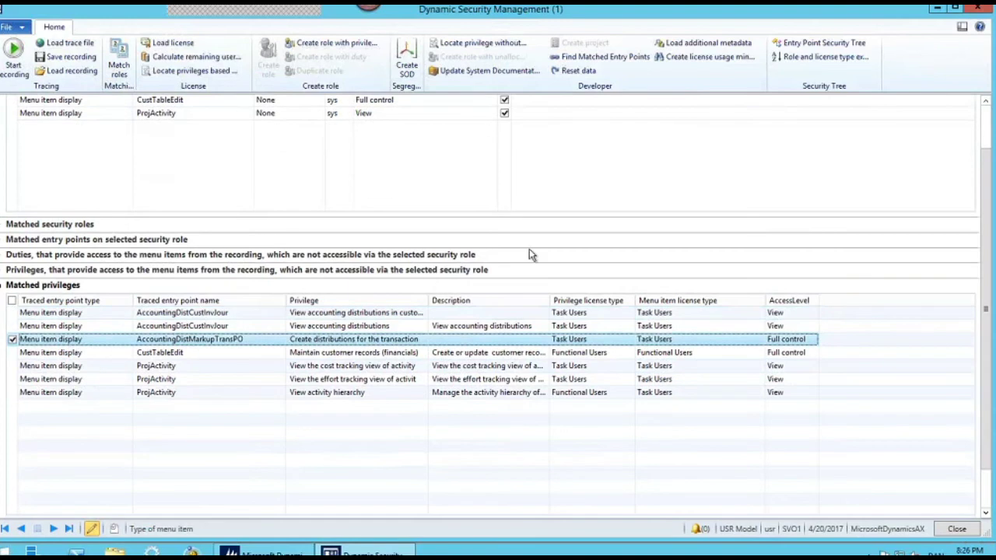
click(46, 225)
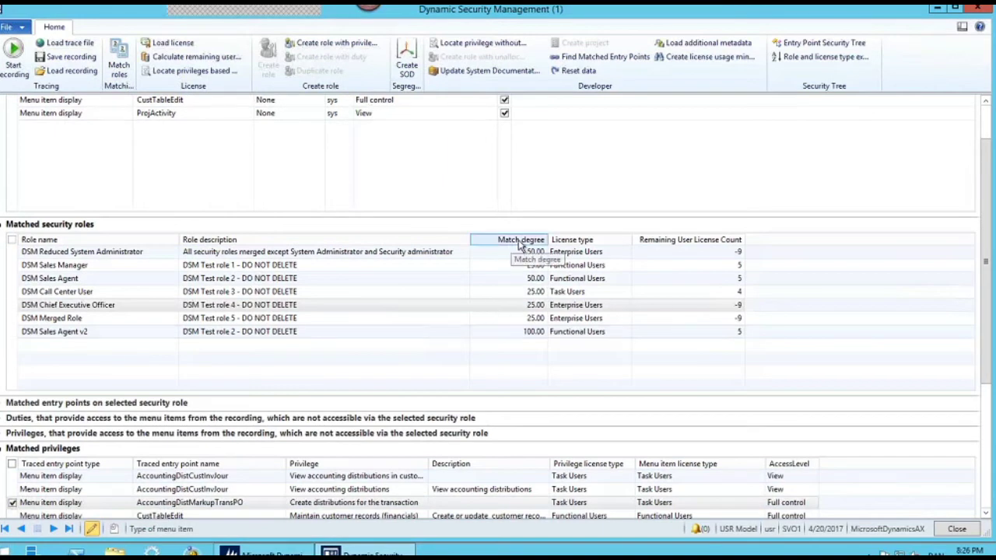
click(513, 333)
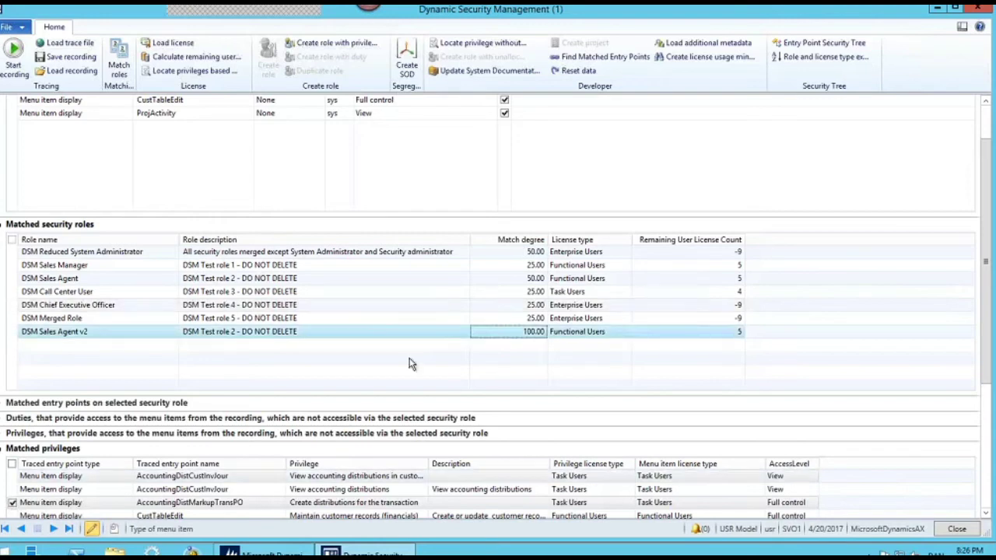
click(167, 404)
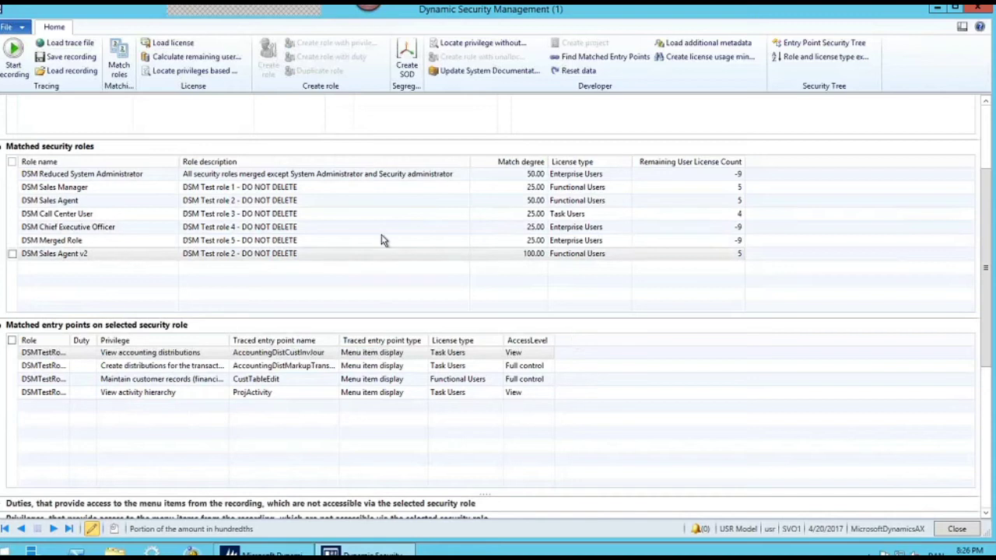
Step: Mark DSM Merged Role among the matched security roles, view its matched entry points and collapse that section
click(334, 242)
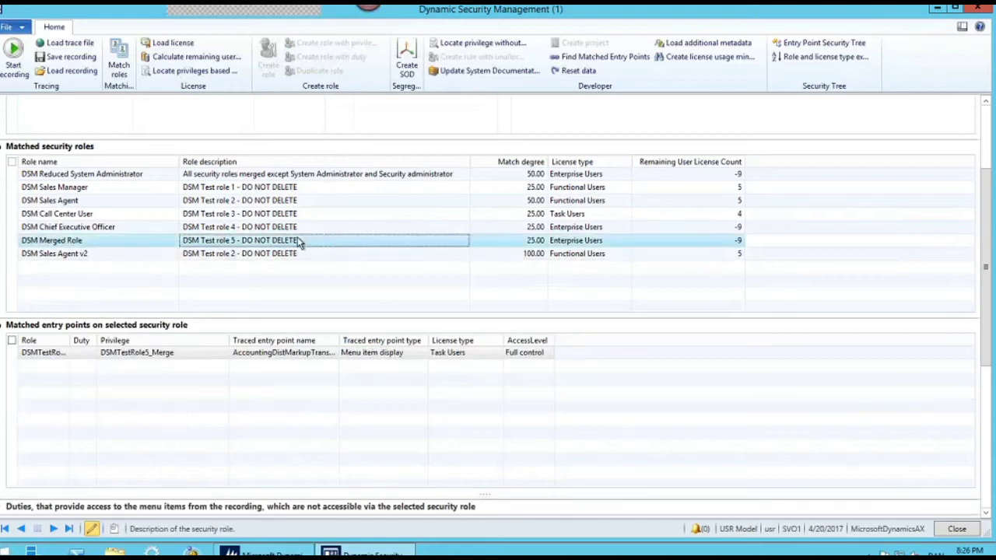
click(14, 241)
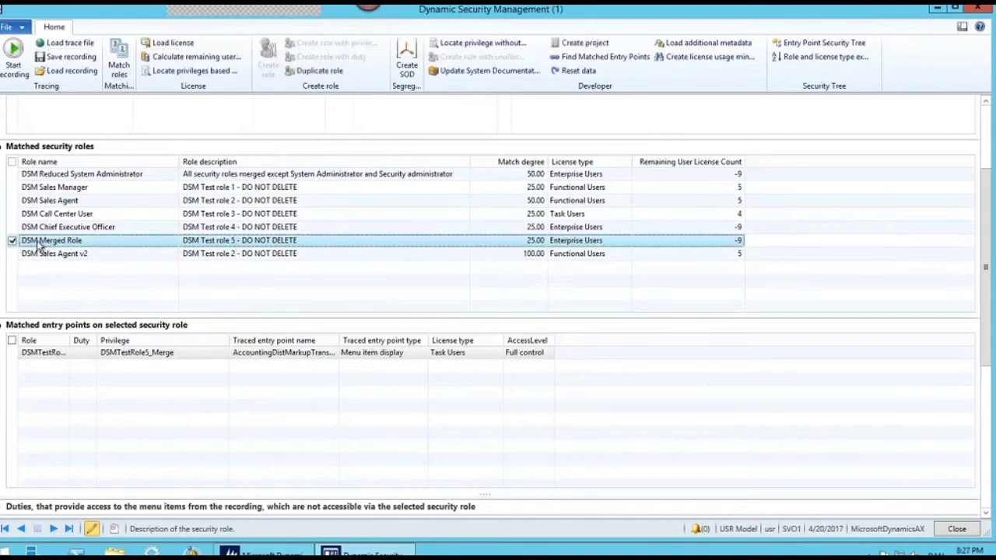
click(6, 326)
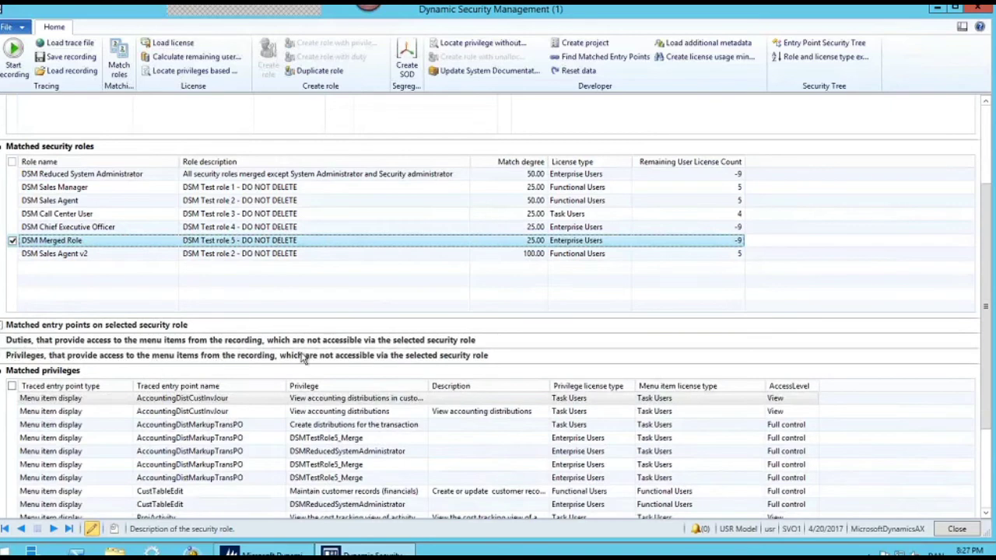
Step: Review the privileges that provide access to the recorded menu items but are not accessible via the selected role
scroll(464, 357, down, 1)
click(464, 357)
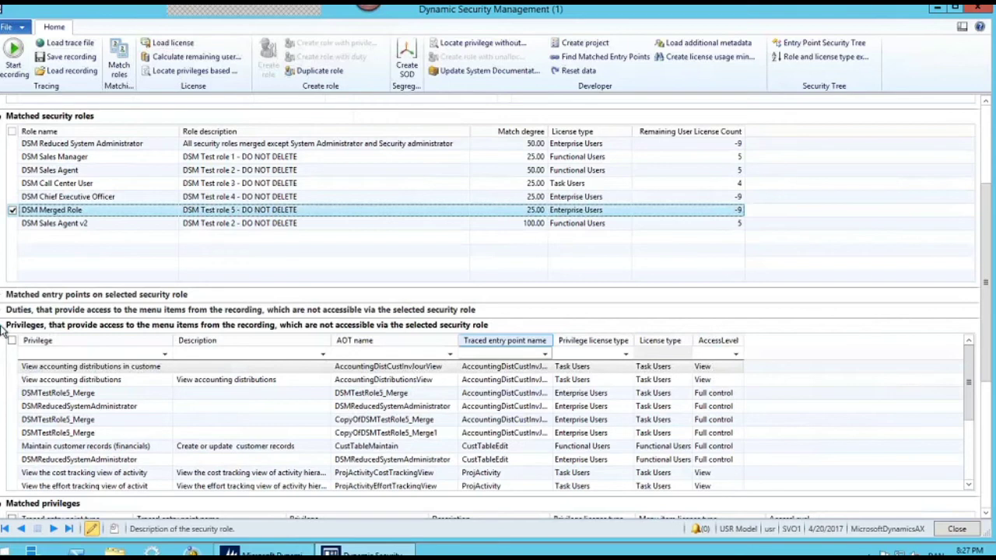
scroll(960, 409, down, 3)
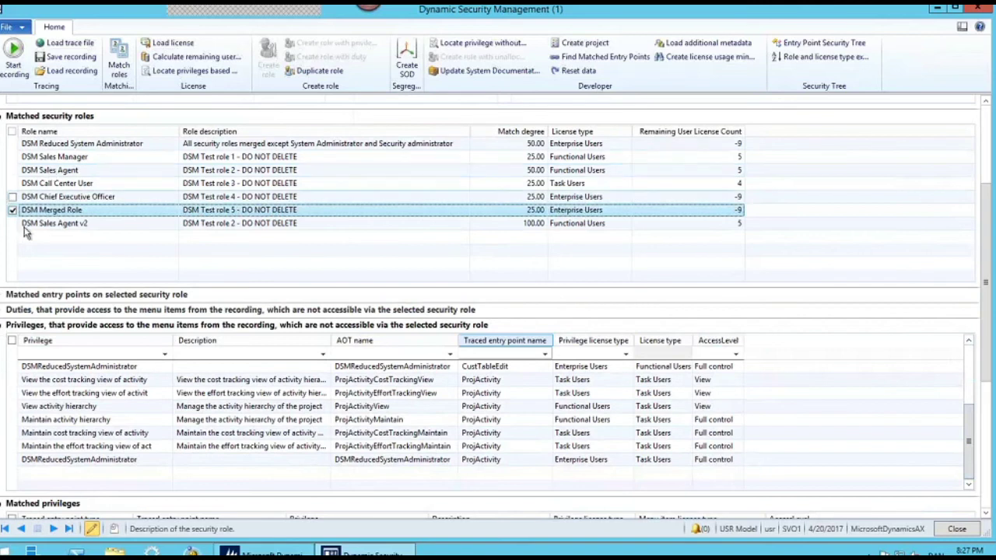
click(3, 327)
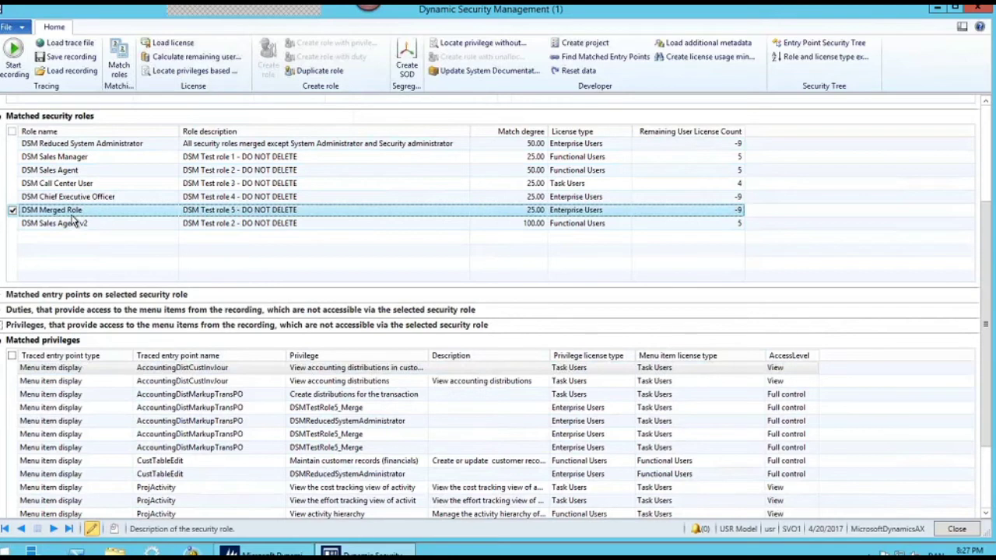
Step: Collapse the matched security roles and filter the matched privileges by privilege name to exclude those starting with DSM
click(4, 116)
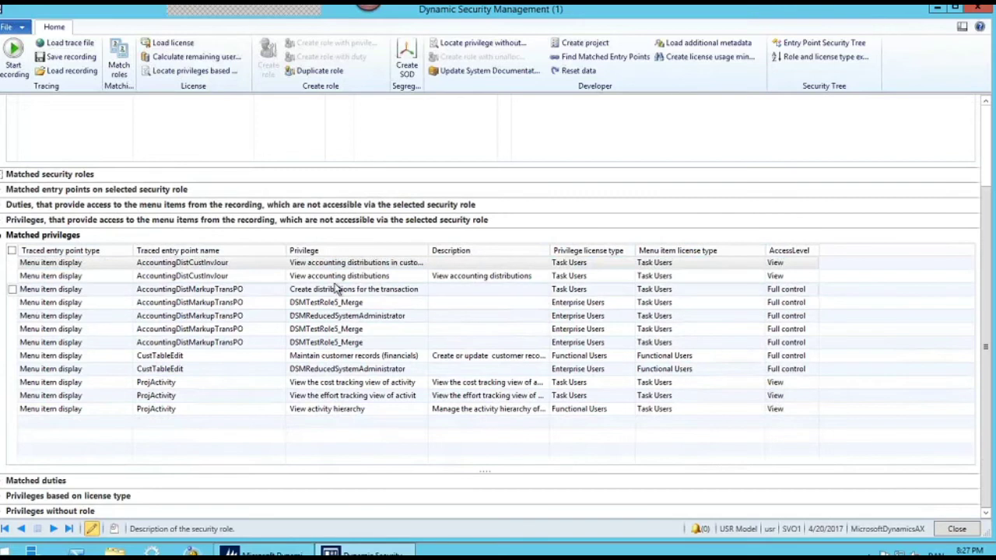
click(332, 278)
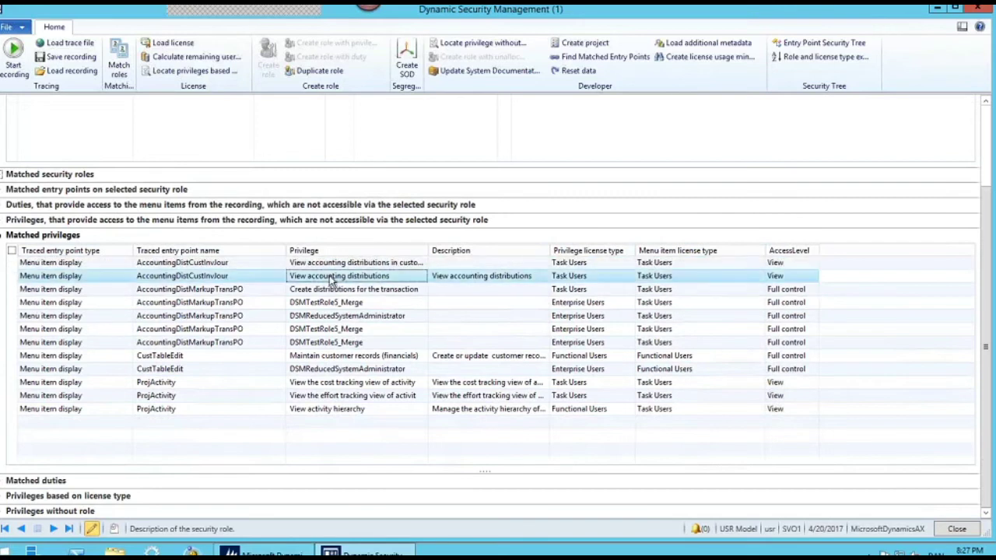
key(ctrl+k)
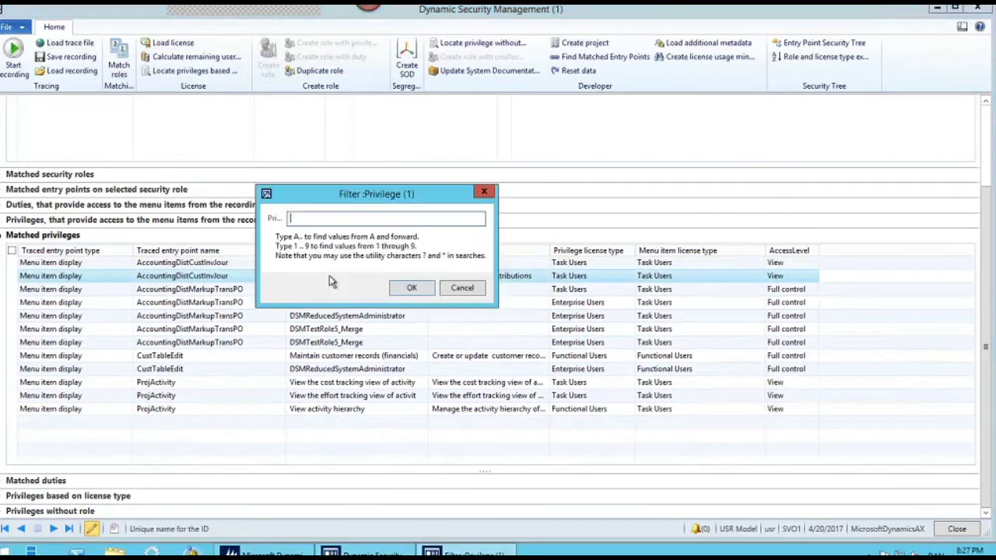
key(Down)
key(Return)
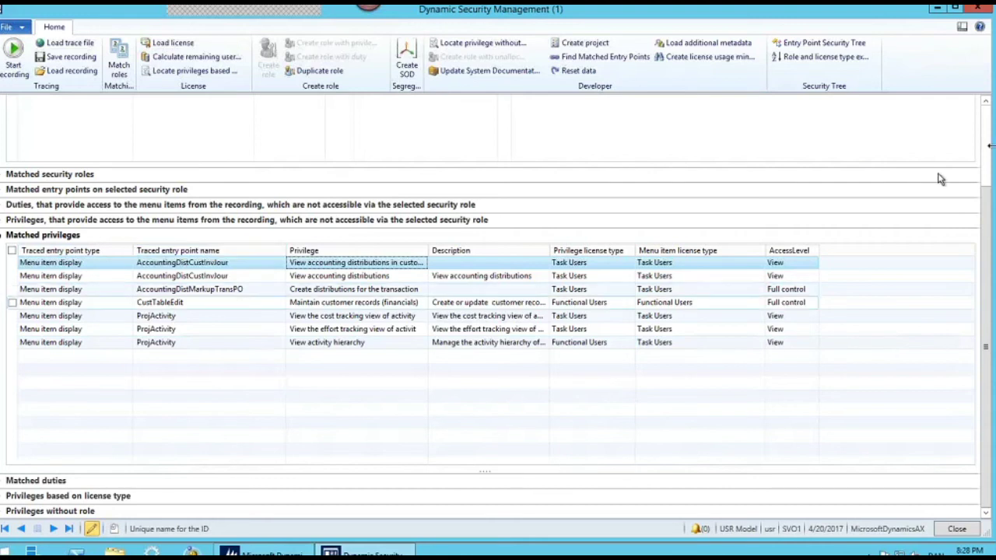
Step: Start creating a role from all the matched privileges, with AOT name Avenade_test and label Sales Clerk
scroll(988, 203, up, 3)
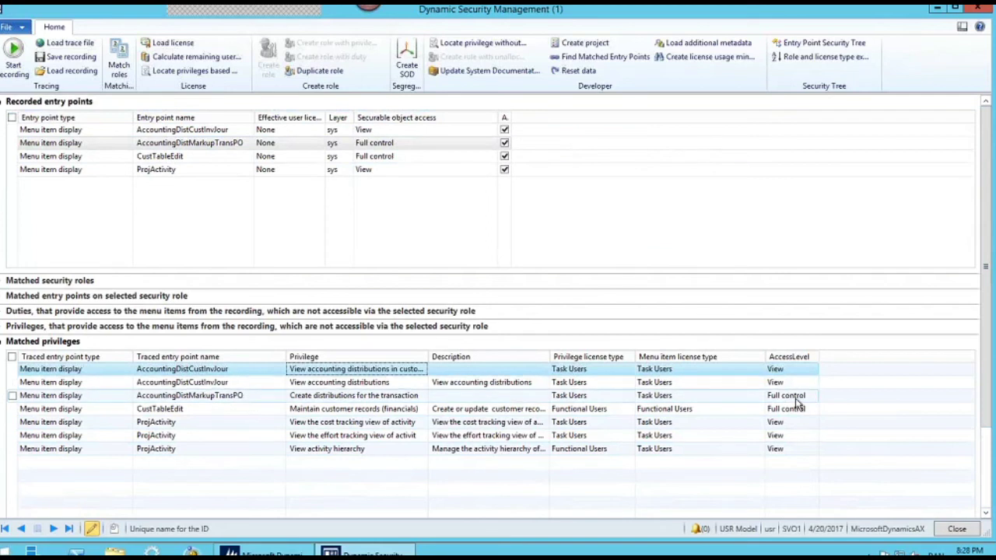
click(12, 357)
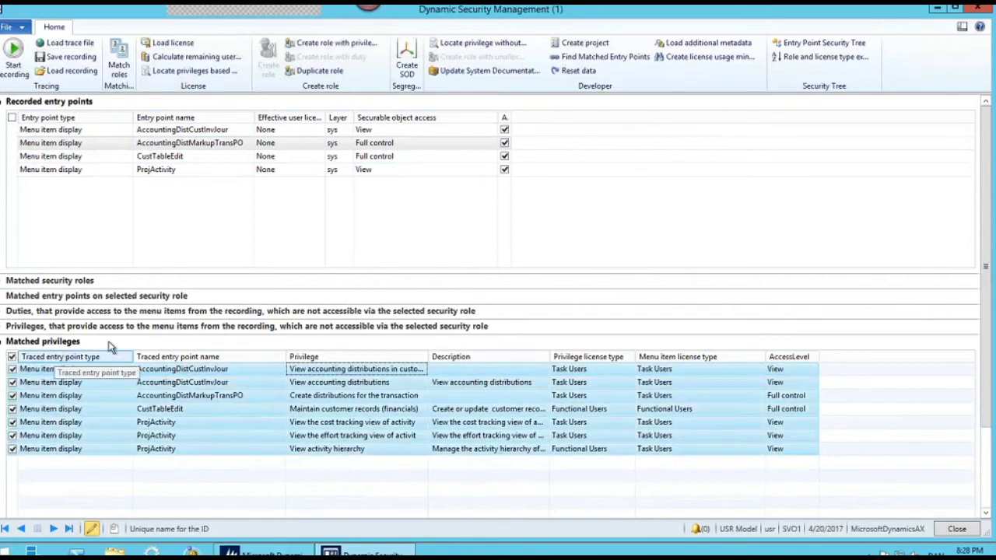
click(344, 45)
click(443, 146)
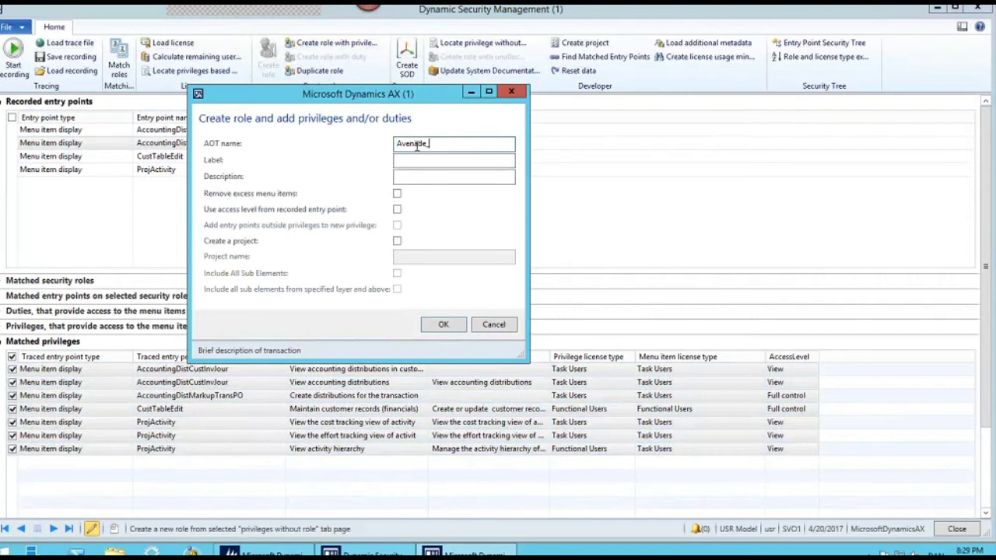
text(test)
click(473, 158)
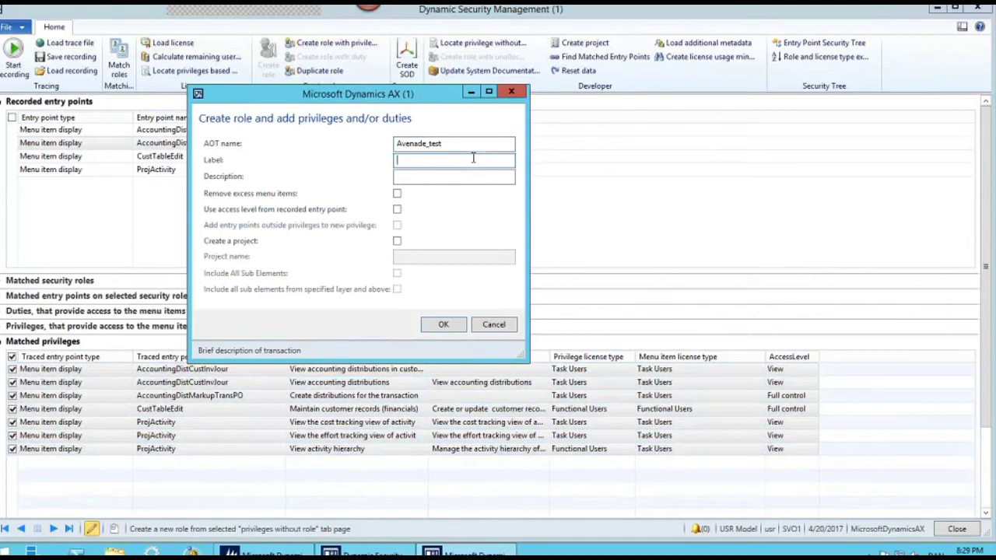
text(Sales C)
text(lek)
text(k)
key(Tab)
Step: Enable removing excess menu items and using the access level from the recorded entry point for the new role
click(397, 194)
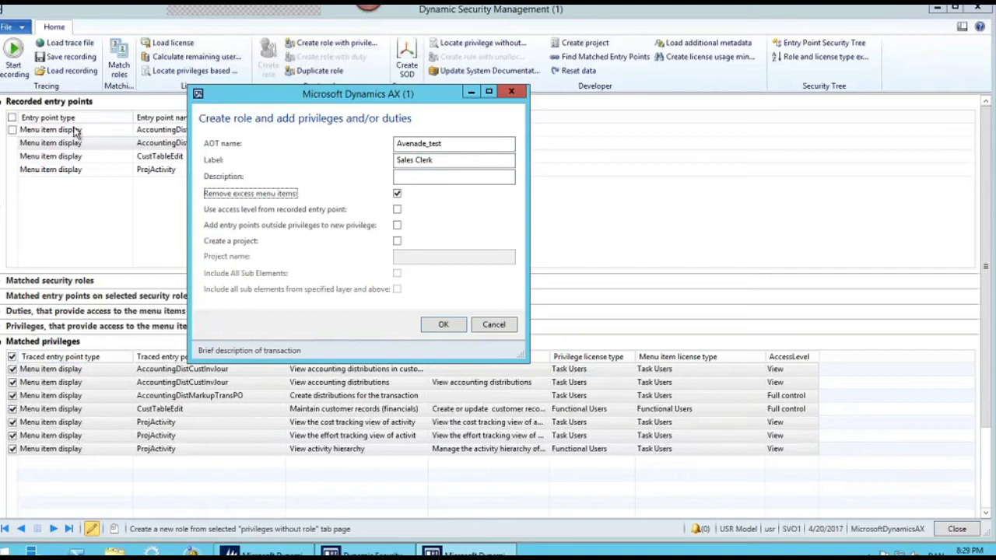
drag(285, 92, 363, 206)
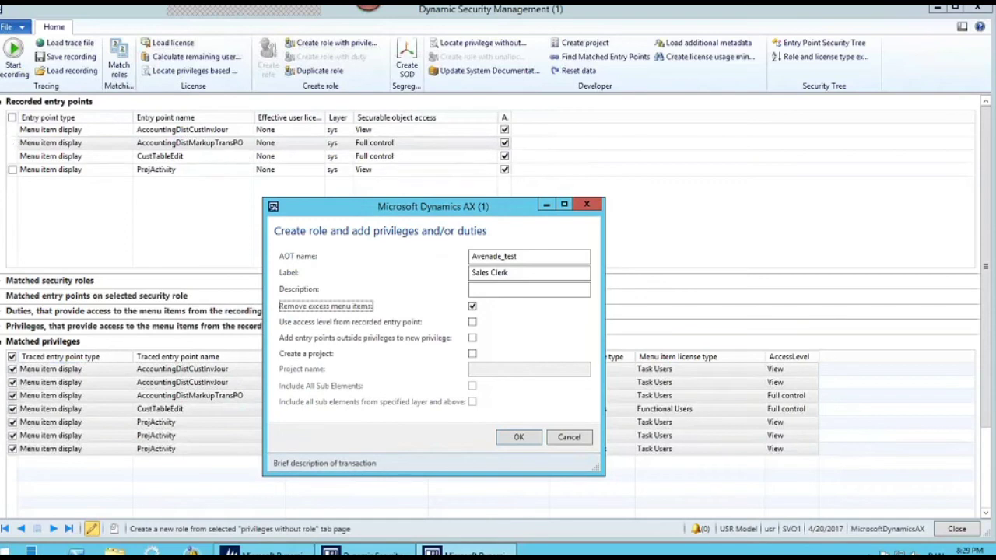
drag(333, 207, 325, 109)
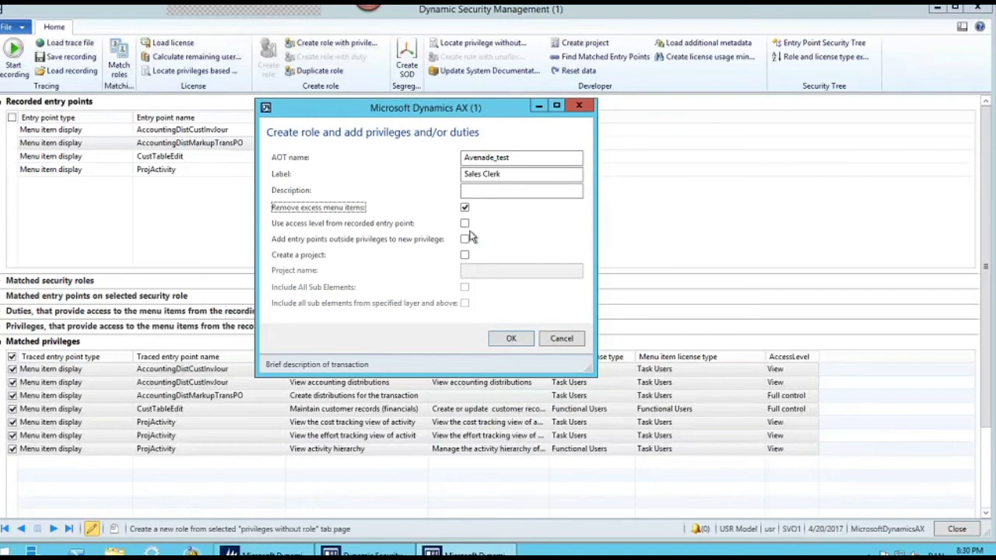
click(387, 223)
drag(521, 116, 756, 228)
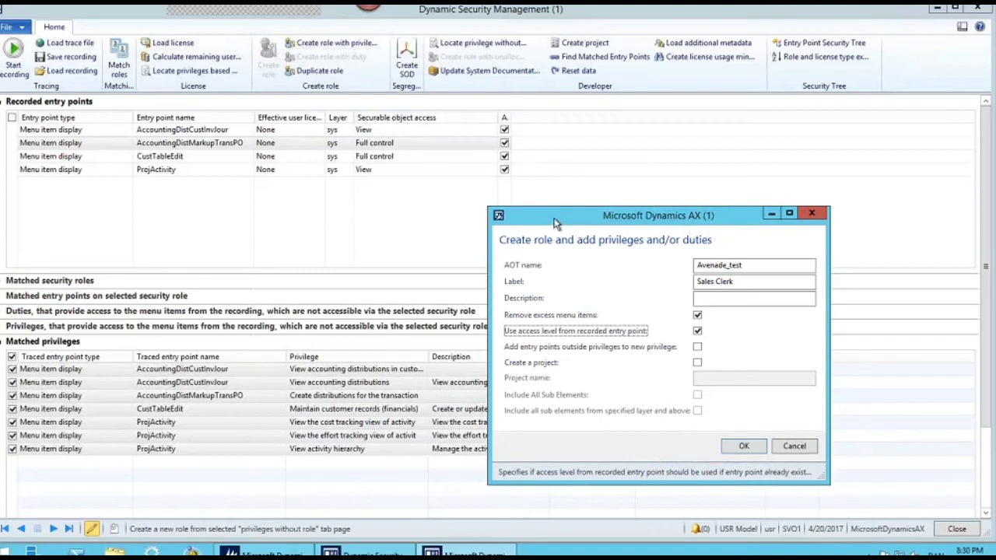
drag(557, 223, 338, 218)
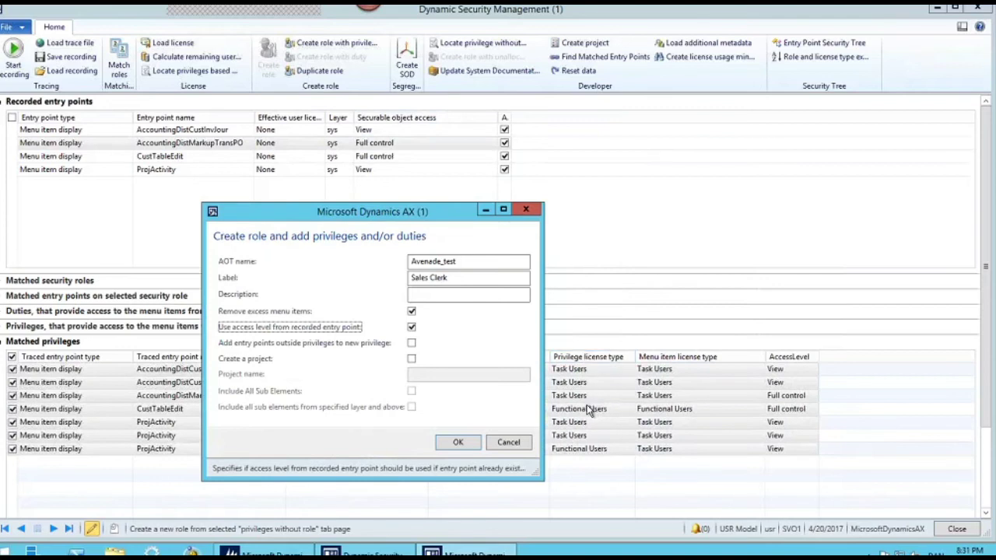
drag(468, 212, 479, 76)
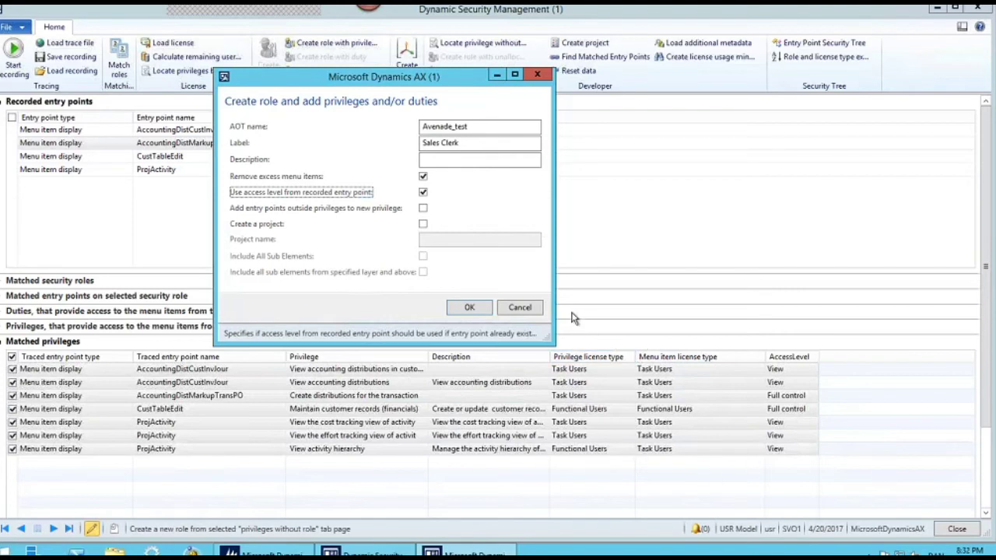
Step: Set the role to create project testproj123 including all sub elements from the specified layer and above, and cancel the role creation
click(423, 225)
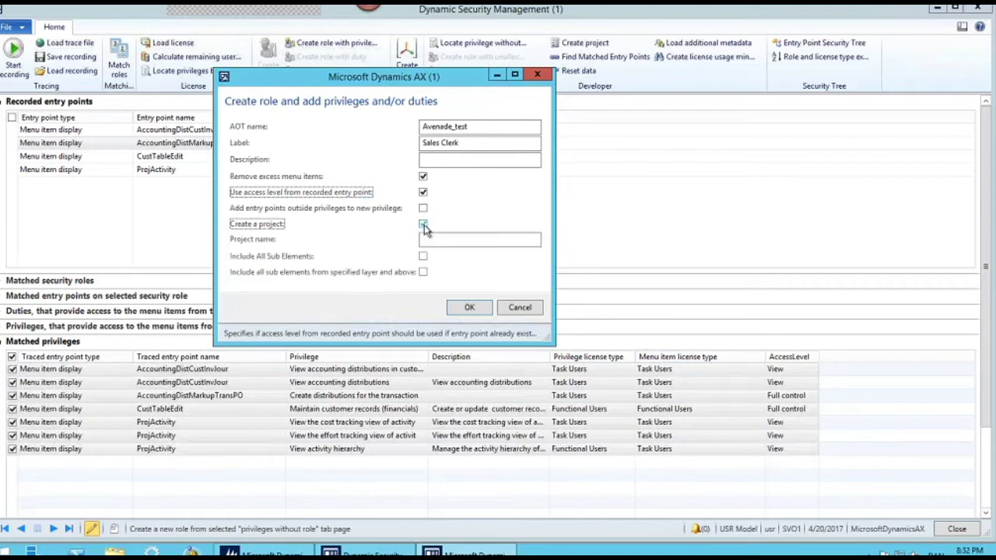
click(430, 241)
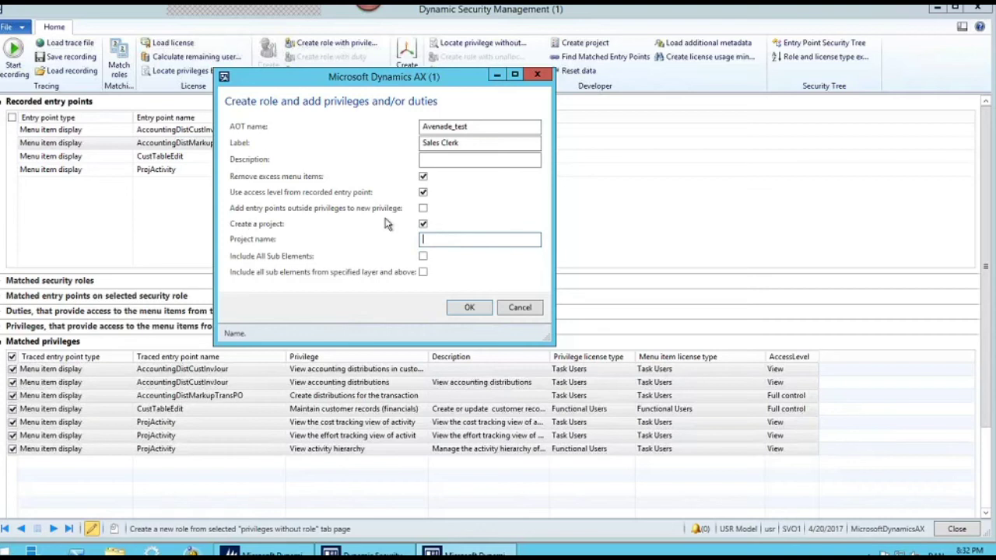
text(testproj123)
click(424, 272)
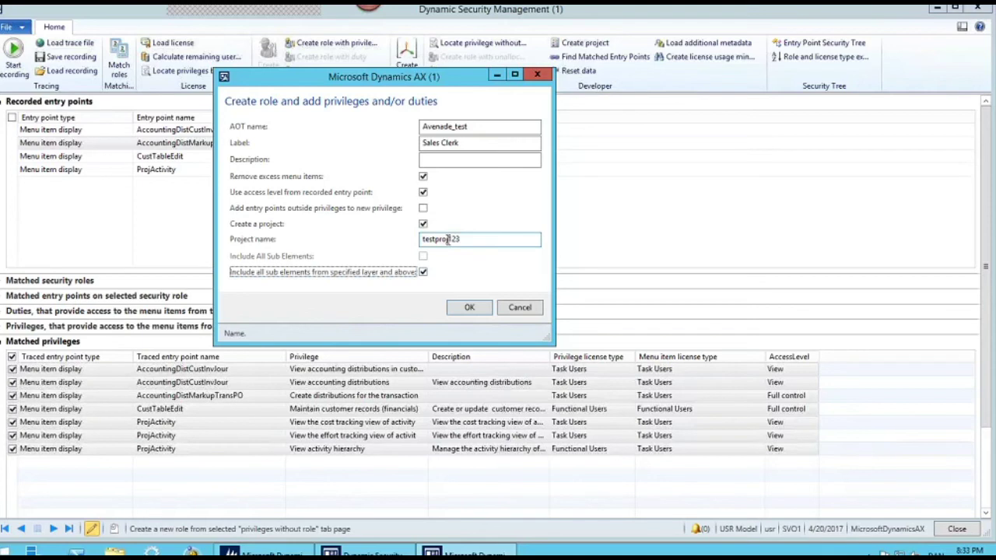
click(469, 311)
drag(327, 75, 327, 84)
drag(327, 136, 322, 219)
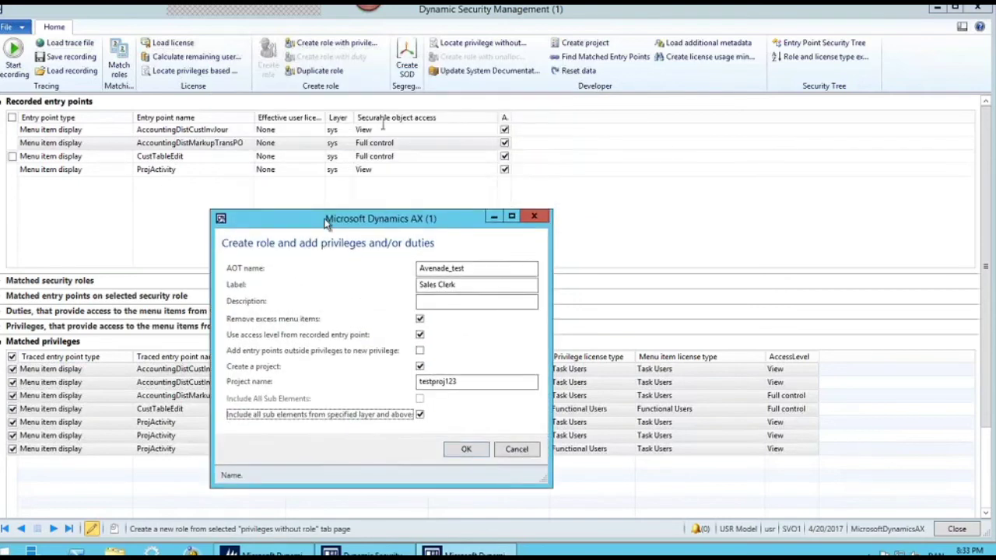
click(436, 380)
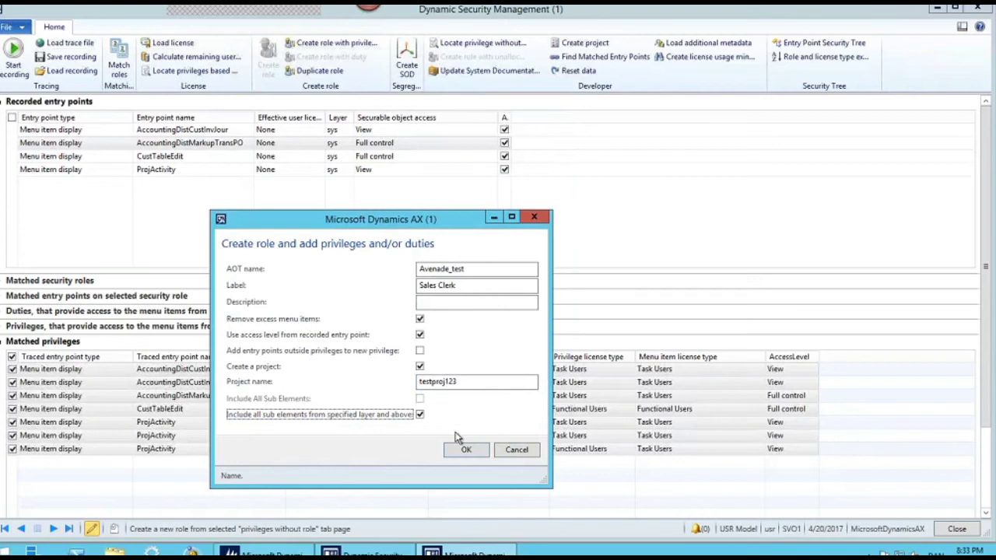
click(514, 450)
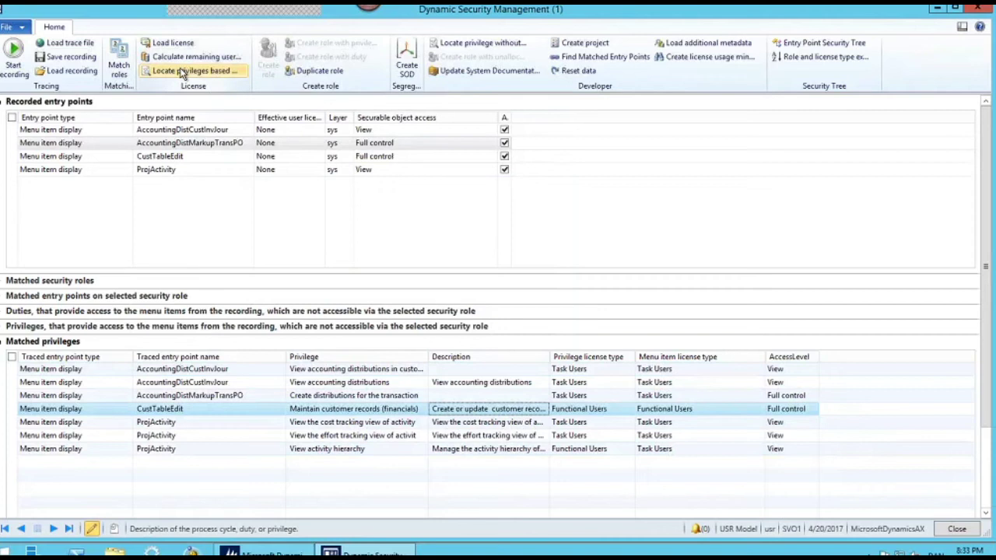
Step: Replace the matched privileges view with the matched duties and mark the Review project transactions duty
click(77, 342)
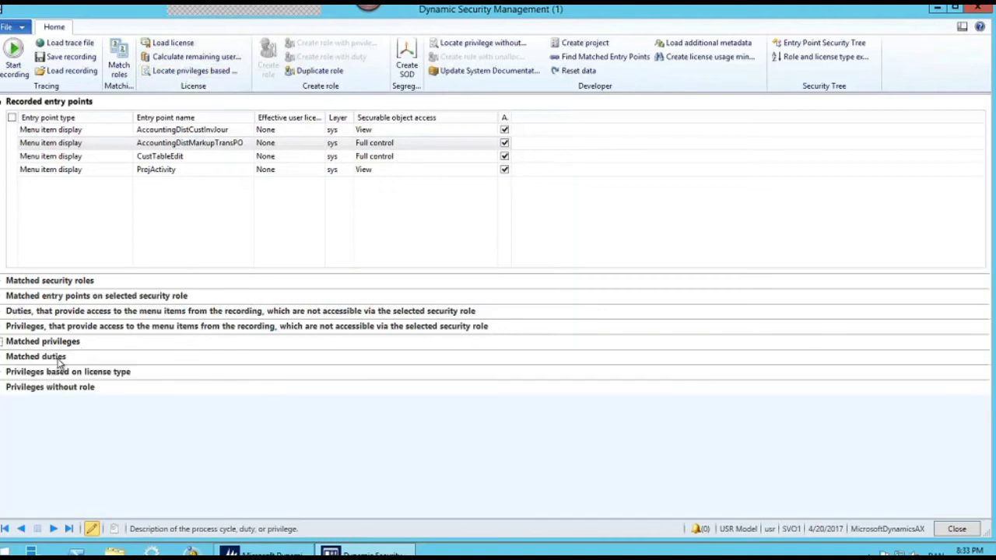
click(62, 357)
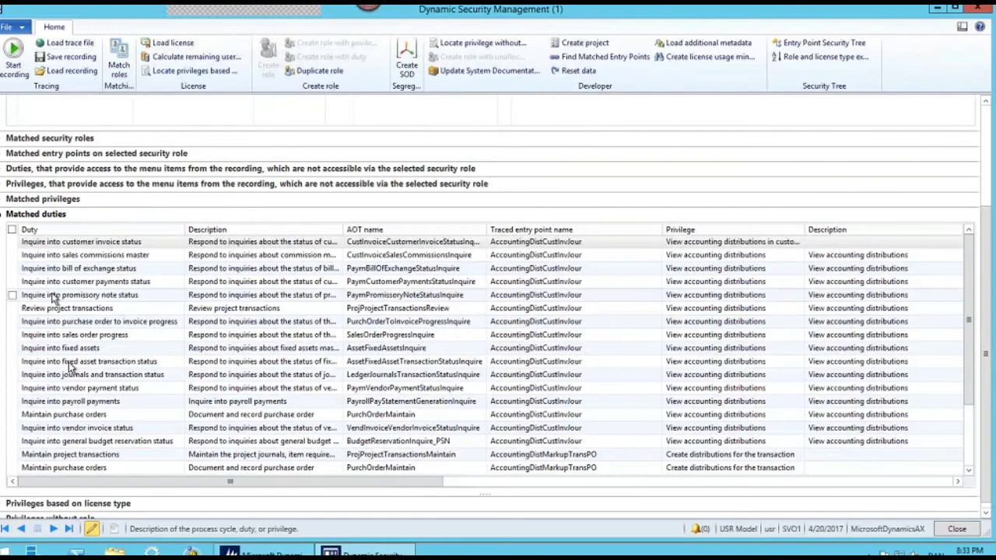
click(12, 308)
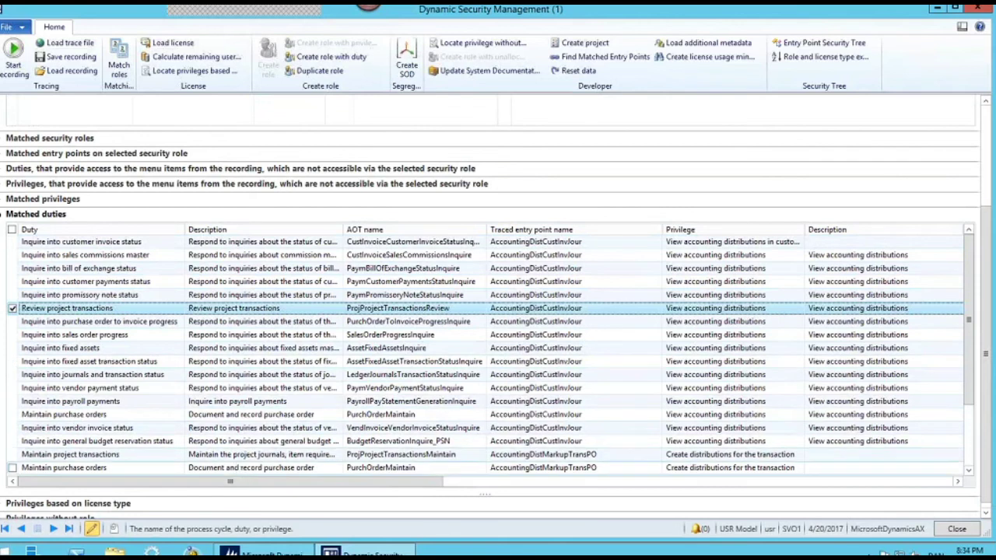
Step: Create a segregation of duties rule from the matched duties Maintain purchase orders and Maintain customer master
drag(968, 334, 959, 378)
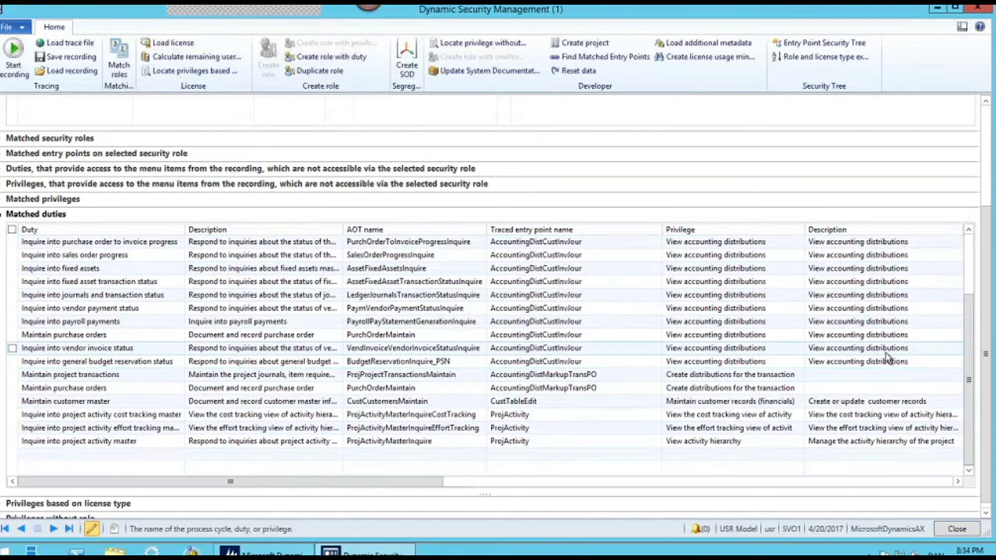
click(301, 375)
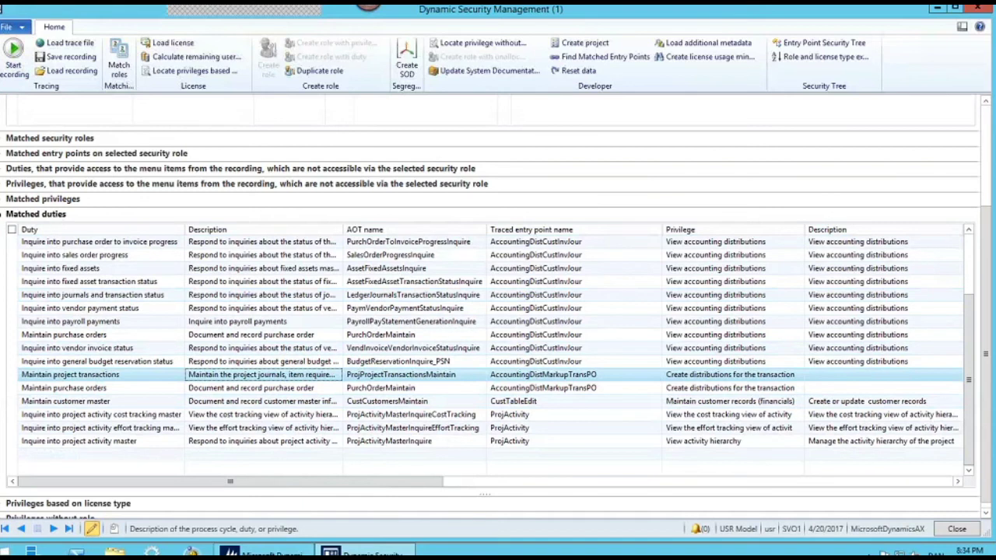
click(12, 387)
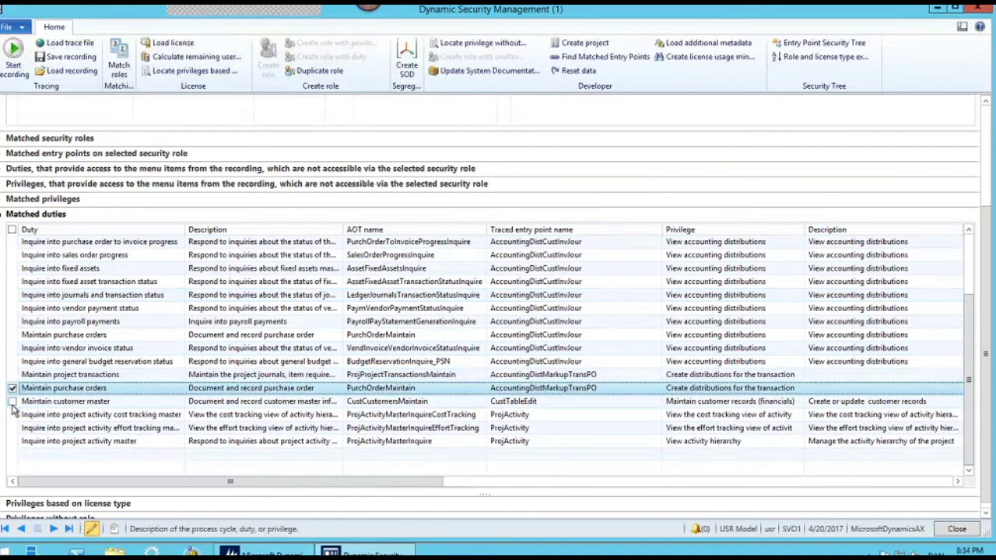
click(13, 401)
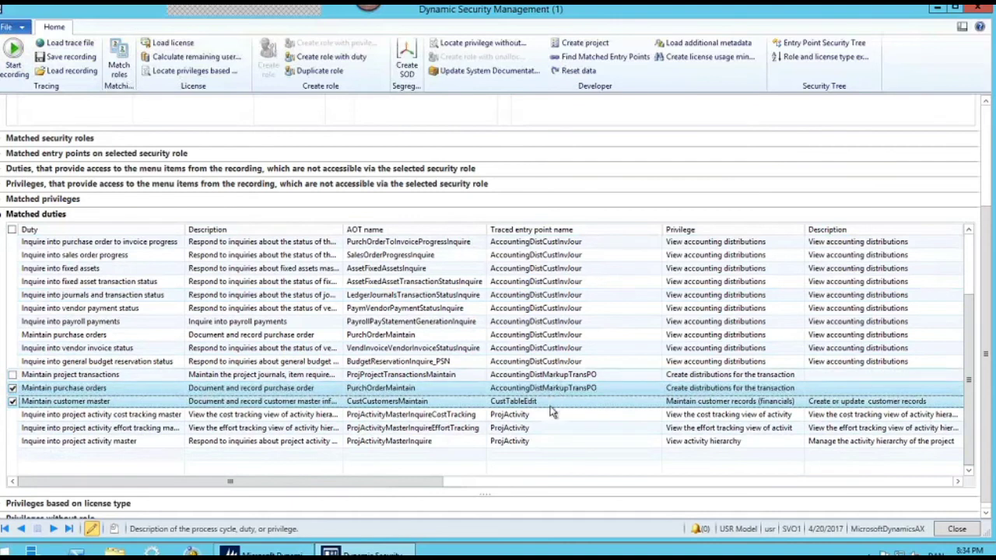
click(405, 72)
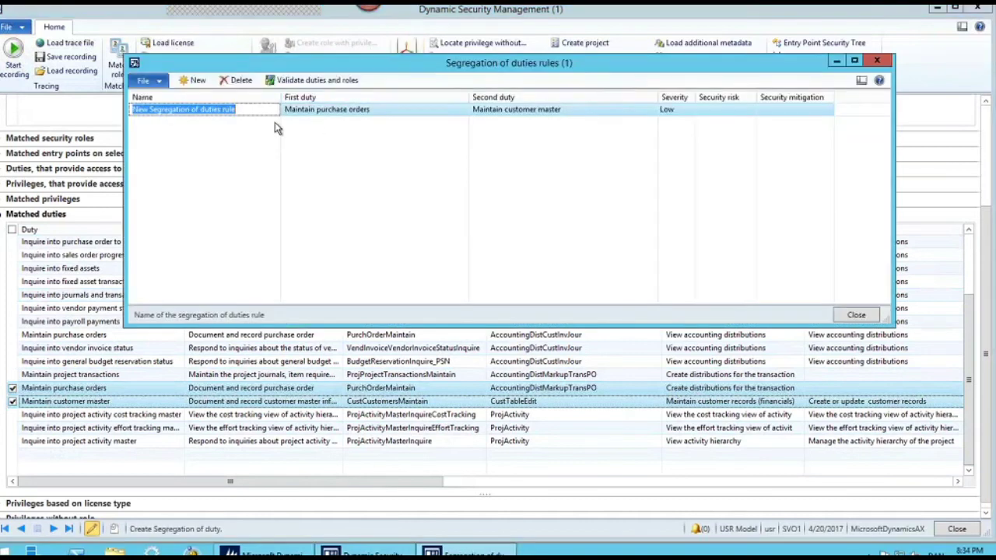
Step: Enter name as the segregation of duties rule's name and close the rules form
text(name)
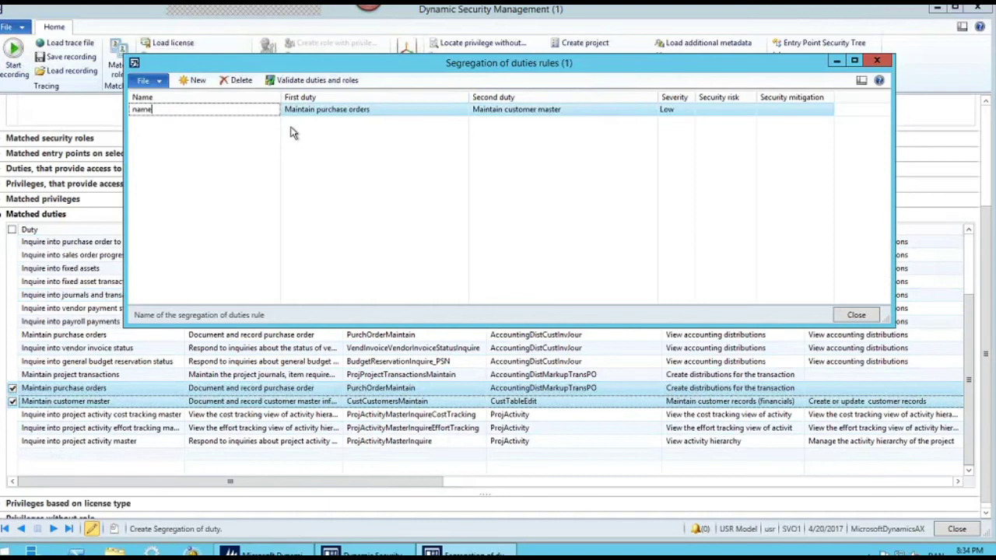
key(ctrl+a)
click(875, 62)
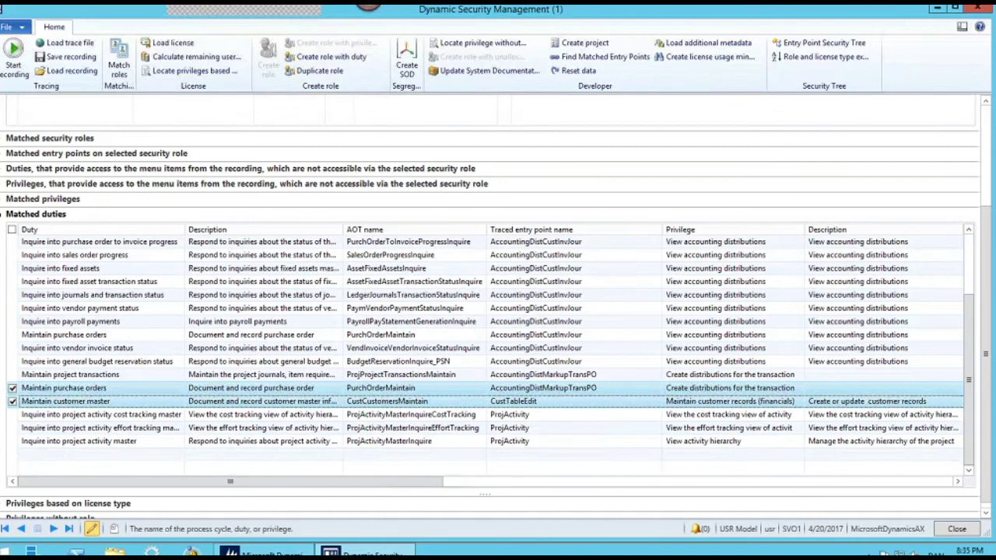
Step: Leave Dynamic Security Management and open Table security recording from the System administration setup
click(307, 361)
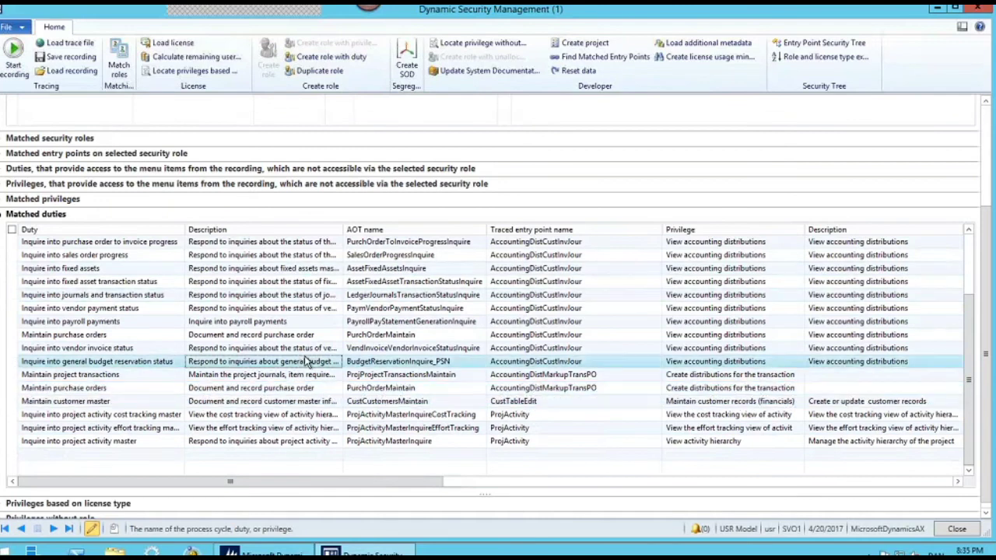
key(Escape)
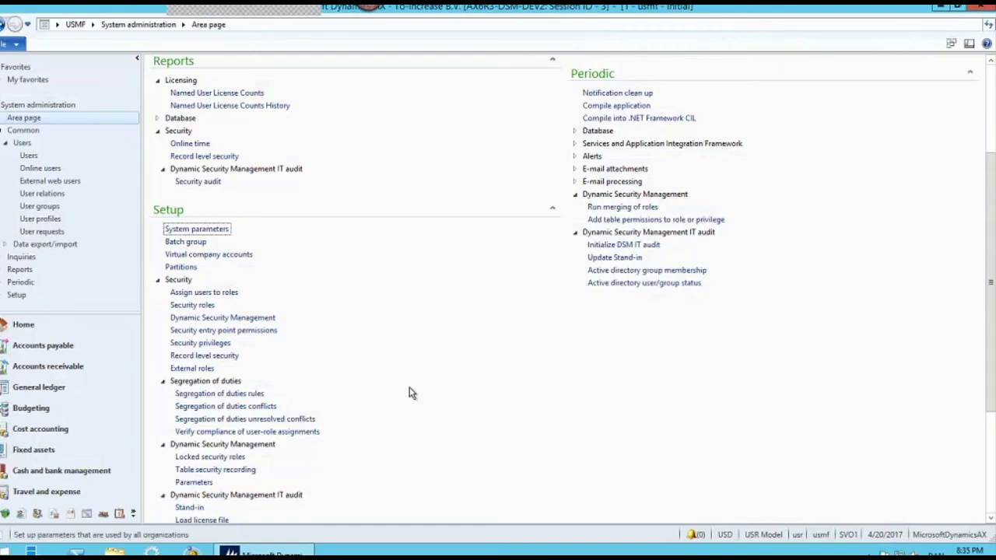
drag(985, 278, 985, 303)
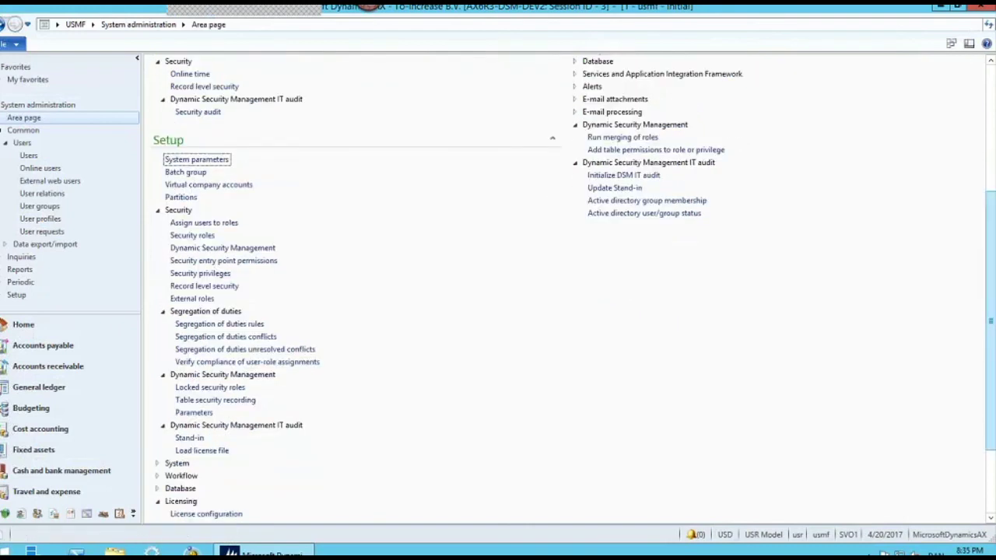
scroll(838, 352, down, 1)
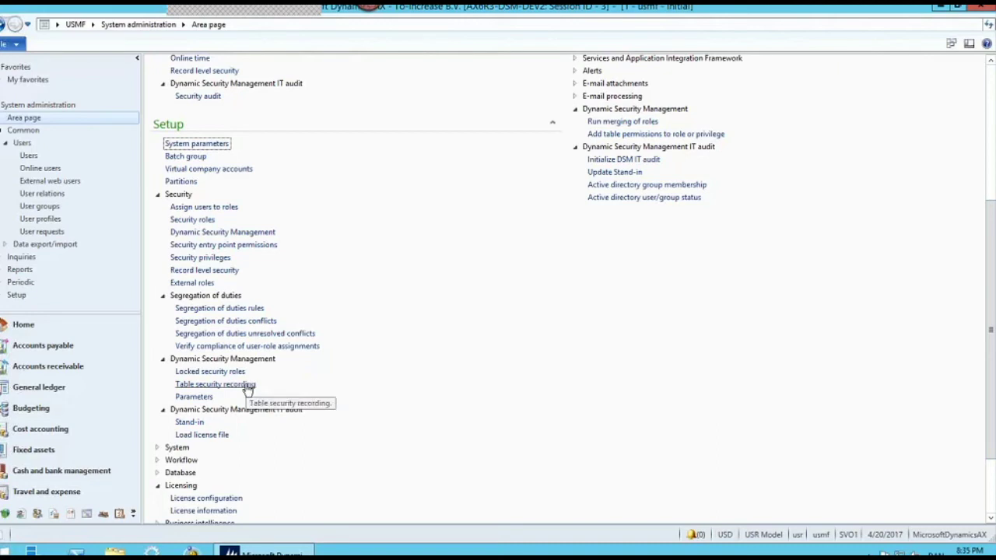
click(201, 386)
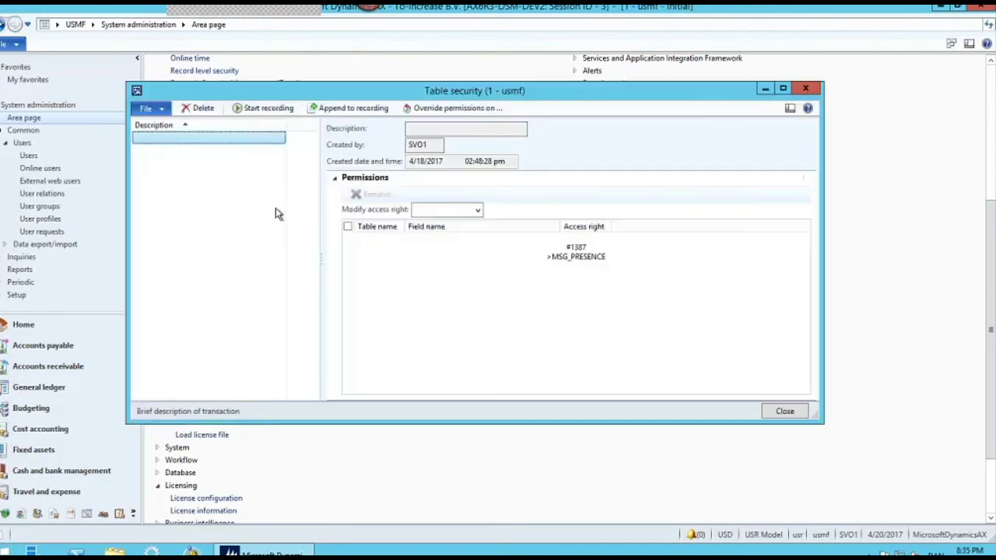
Step: Start a table security recording described as avenada123 and move its recording window clear of the main form
click(263, 108)
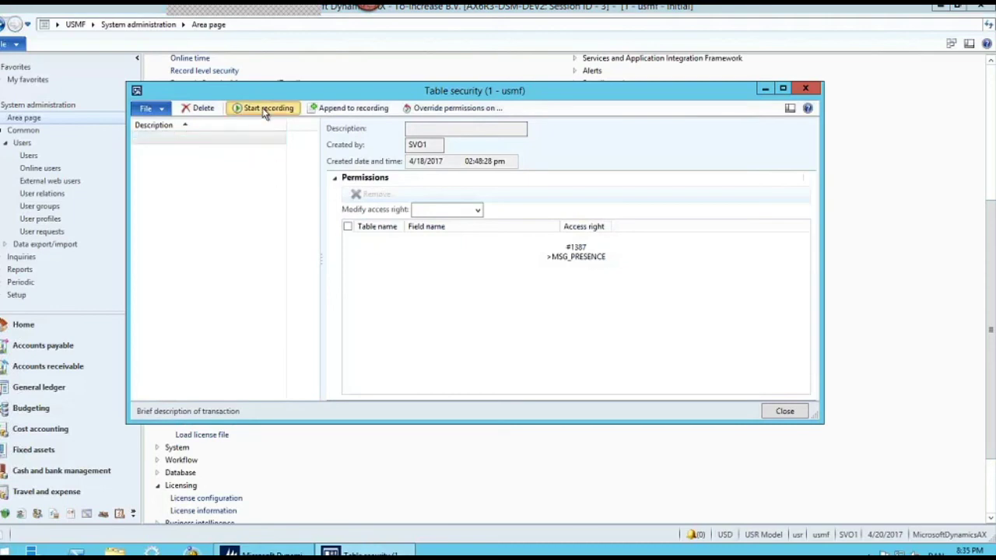
text(avenada123)
key(Return)
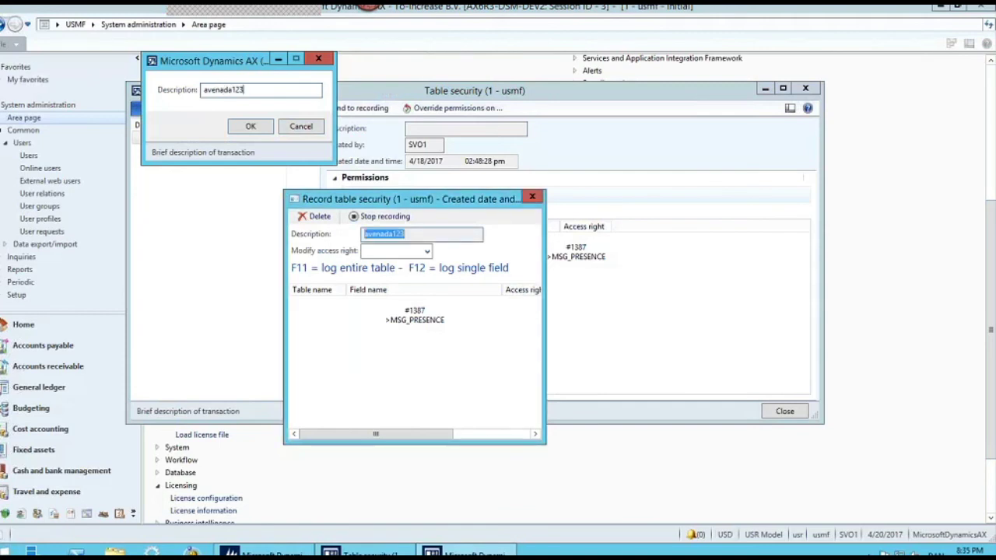
drag(365, 200, 508, 269)
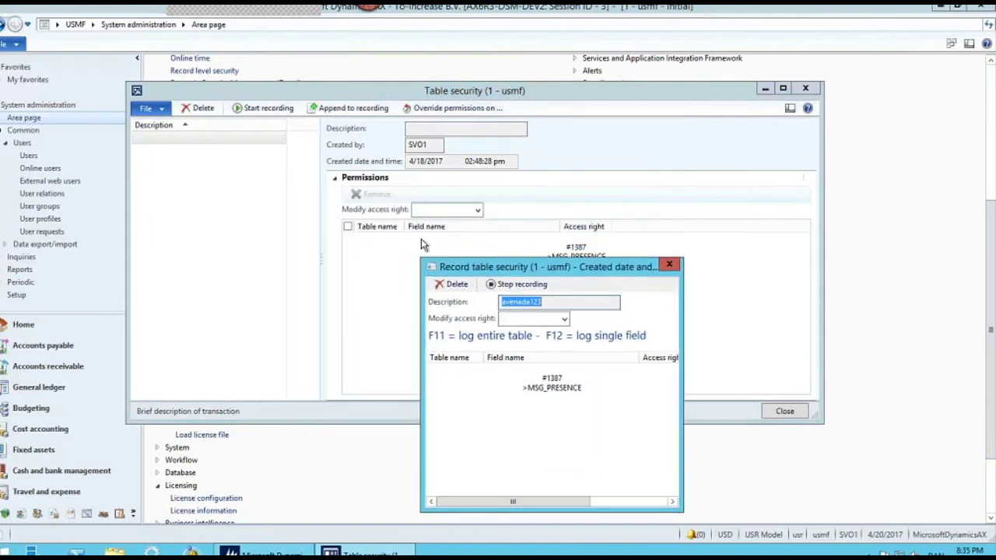
Step: Open the Contoso Europe customer record from all customers in Accounts receivable, maximized and in edit mode
click(92, 24)
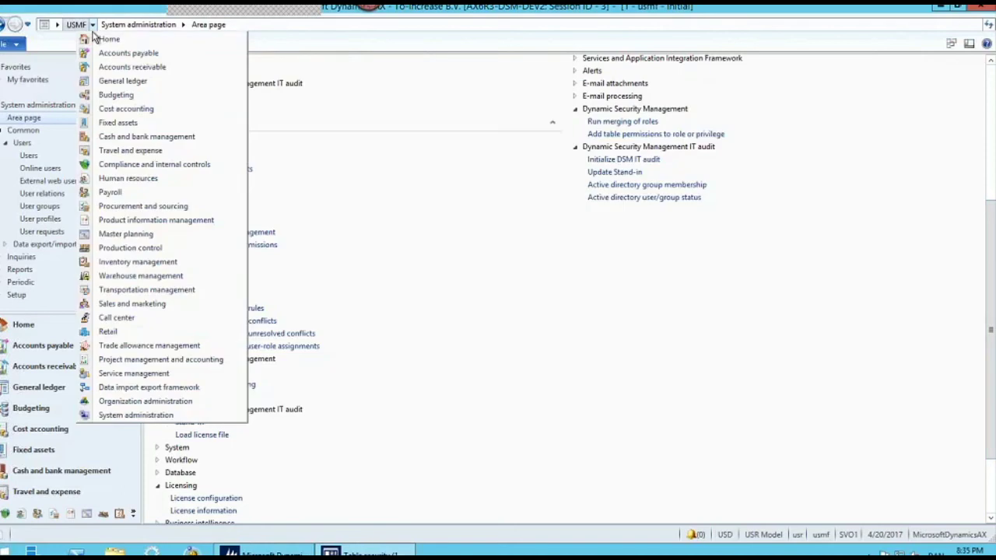
click(145, 68)
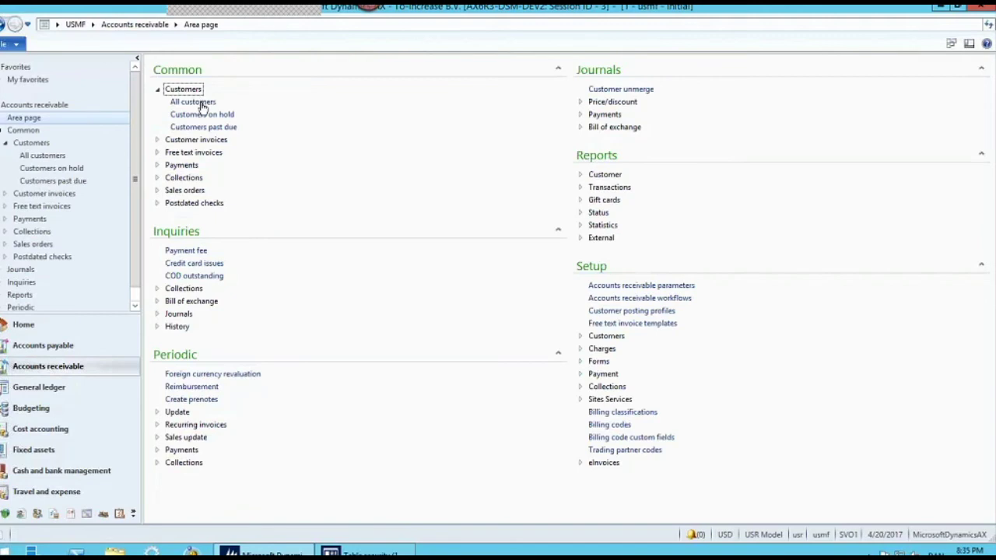
click(200, 103)
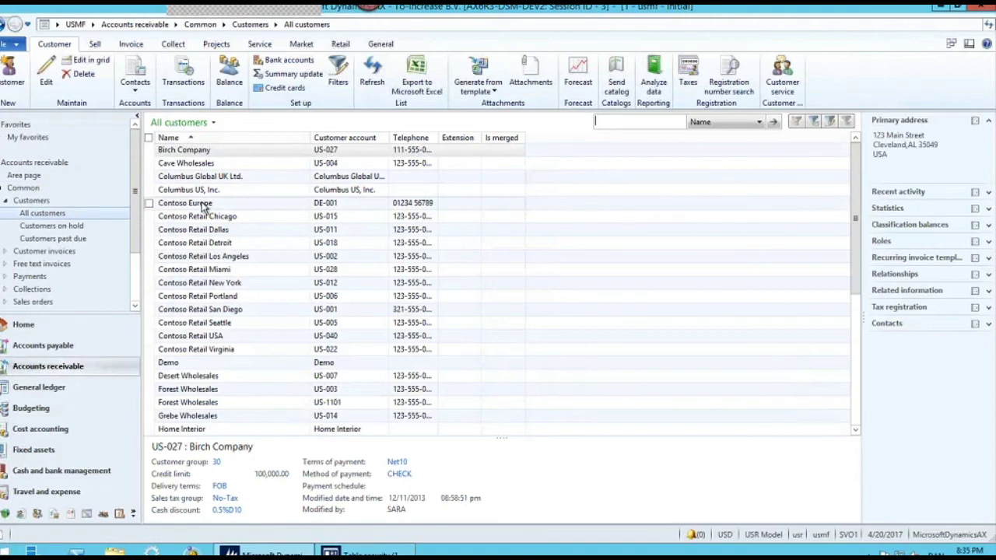
double_click(204, 204)
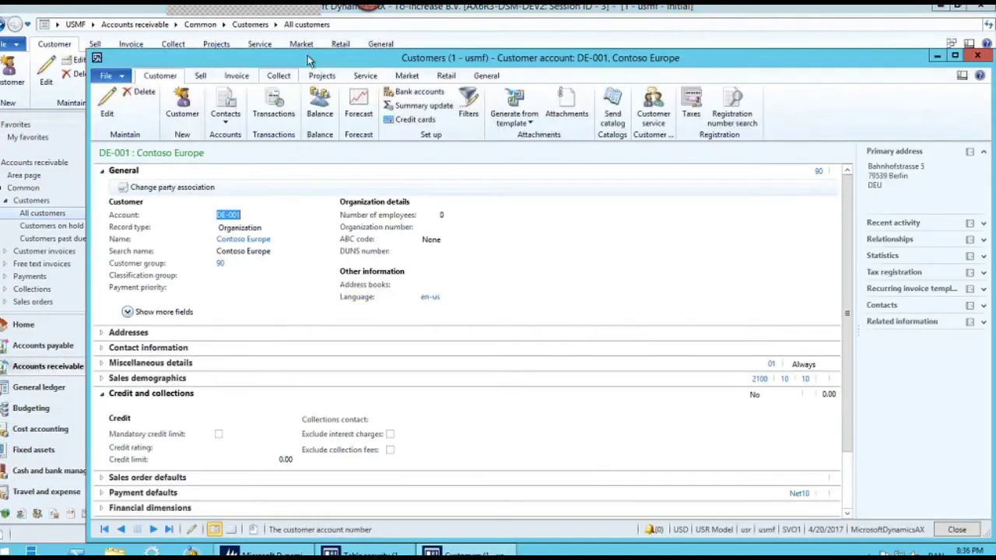
click(955, 55)
click(9, 68)
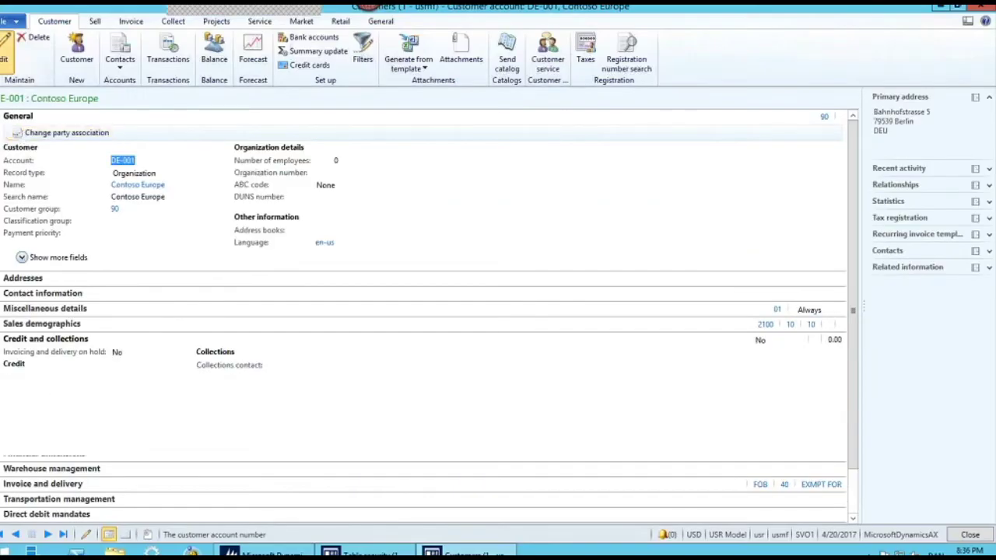
Step: Record the customer's Credit limit field as a single field with the View access right
click(122, 441)
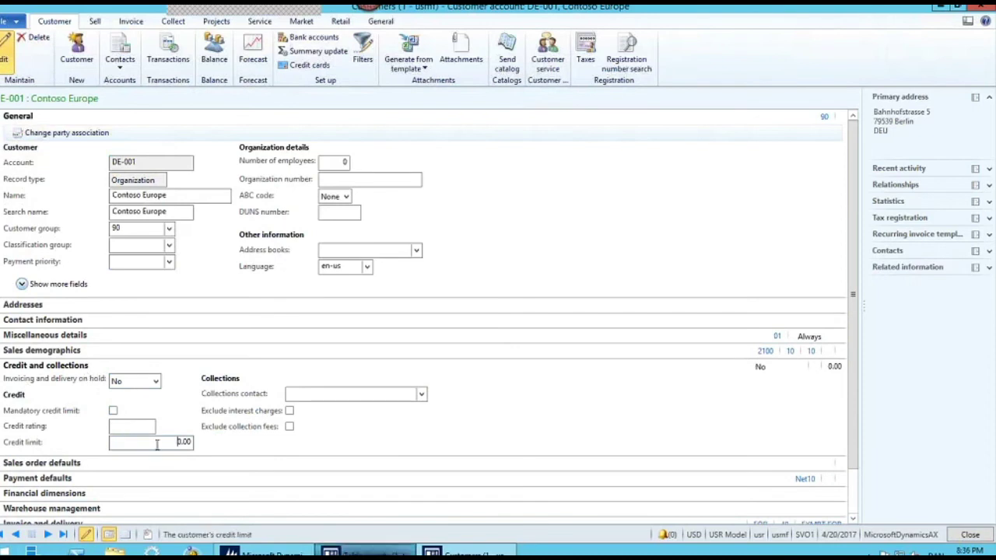
key(F12)
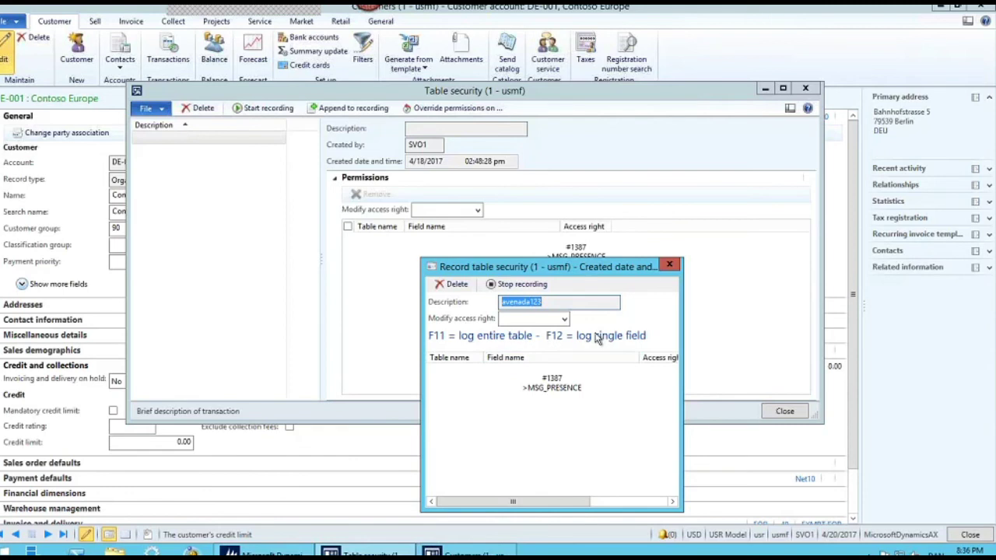
key(Escape)
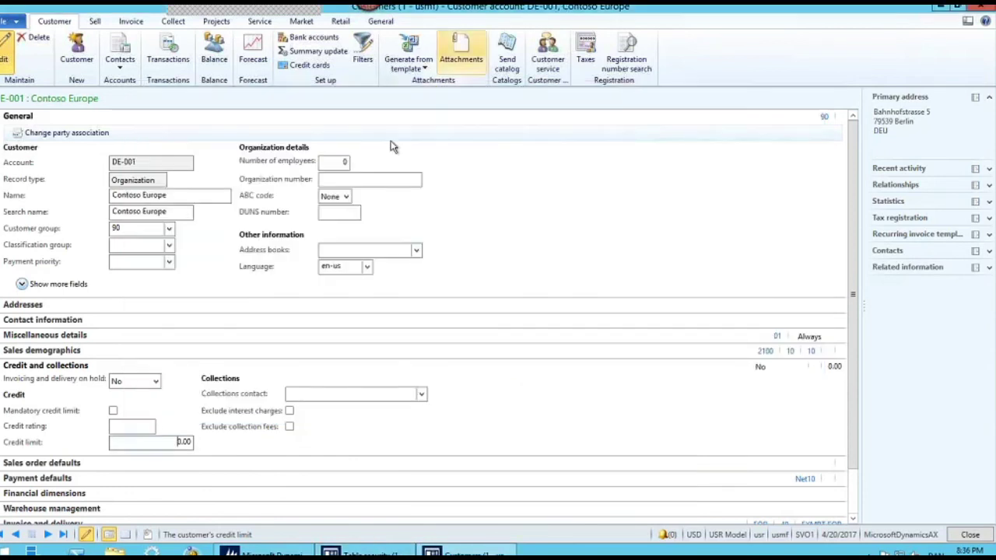
click(160, 444)
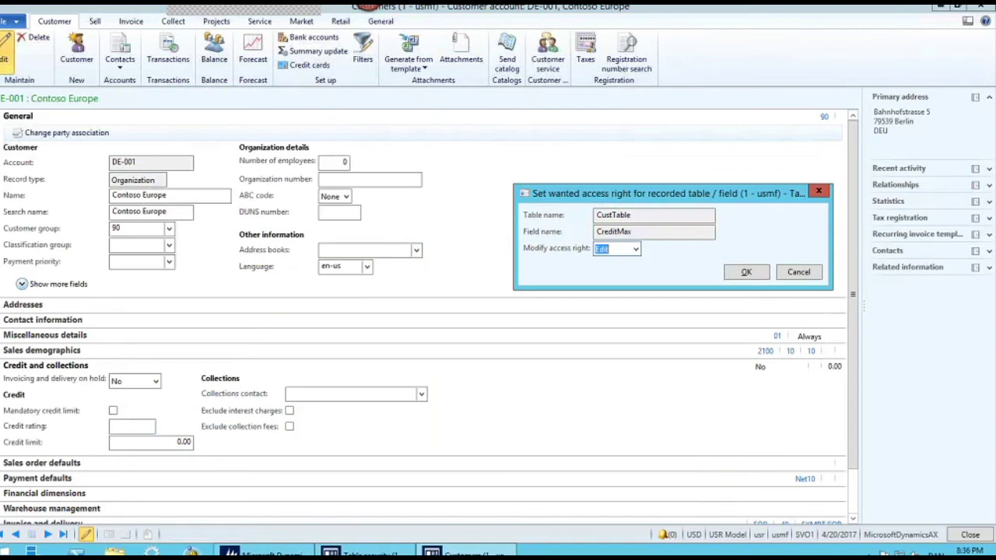
click(636, 249)
click(611, 273)
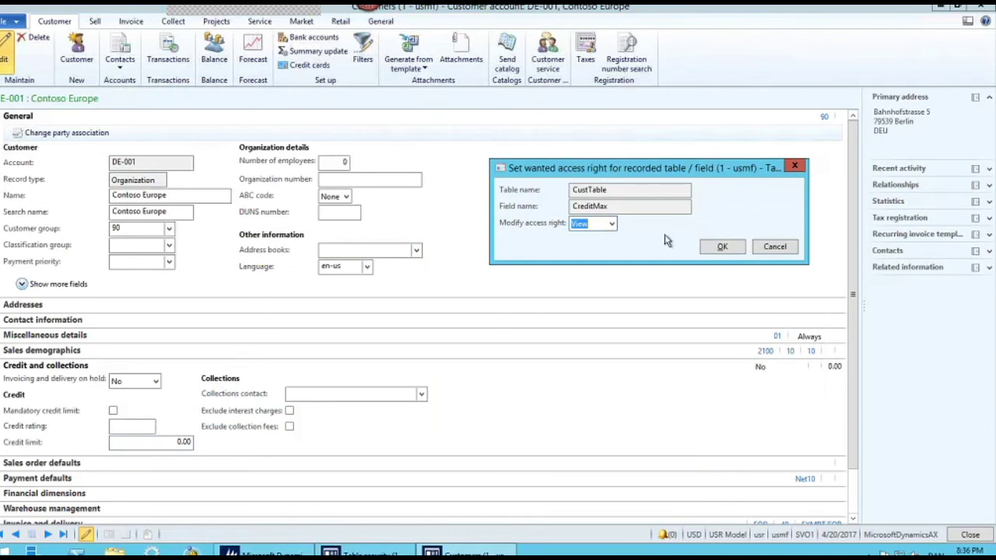
click(720, 247)
Step: Record the customer's Credit rating field with the View access right
click(149, 426)
click(611, 224)
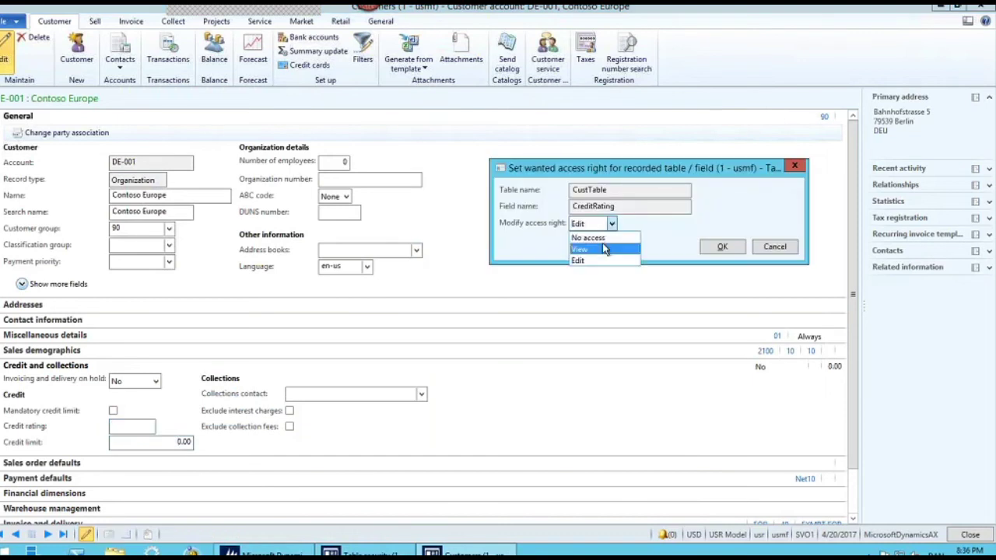
click(605, 248)
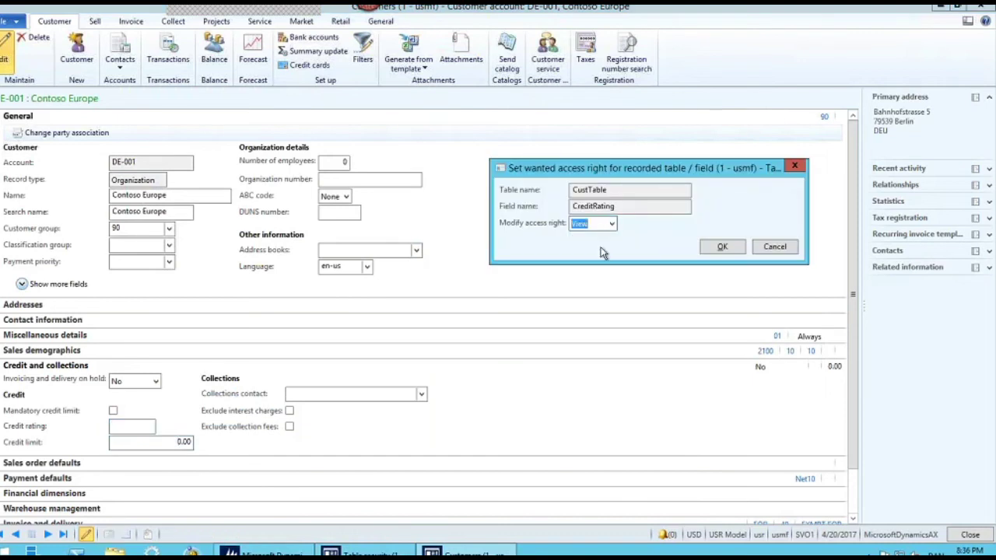
click(719, 247)
Step: Record the customer's Mandatory credit limit field with the View access right
click(113, 412)
click(113, 412)
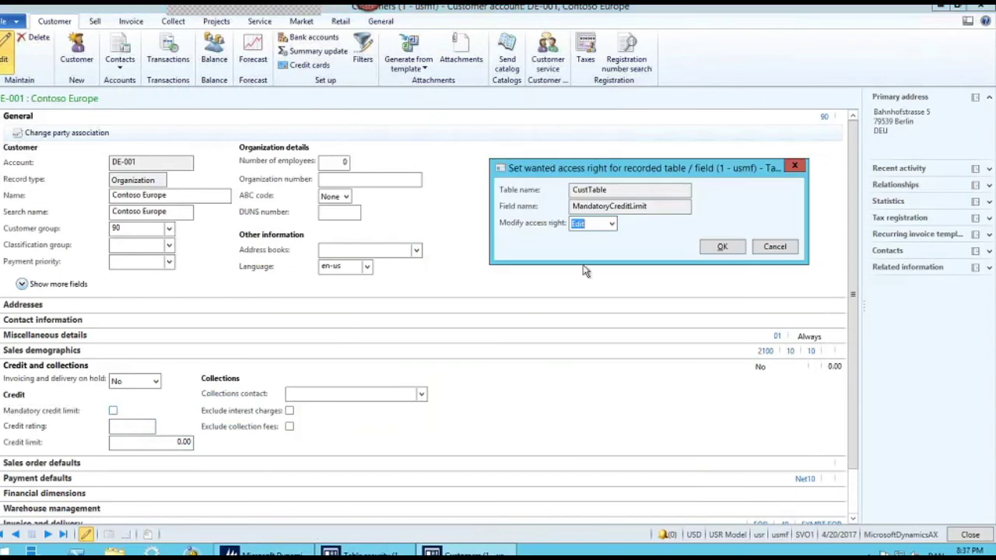
click(611, 225)
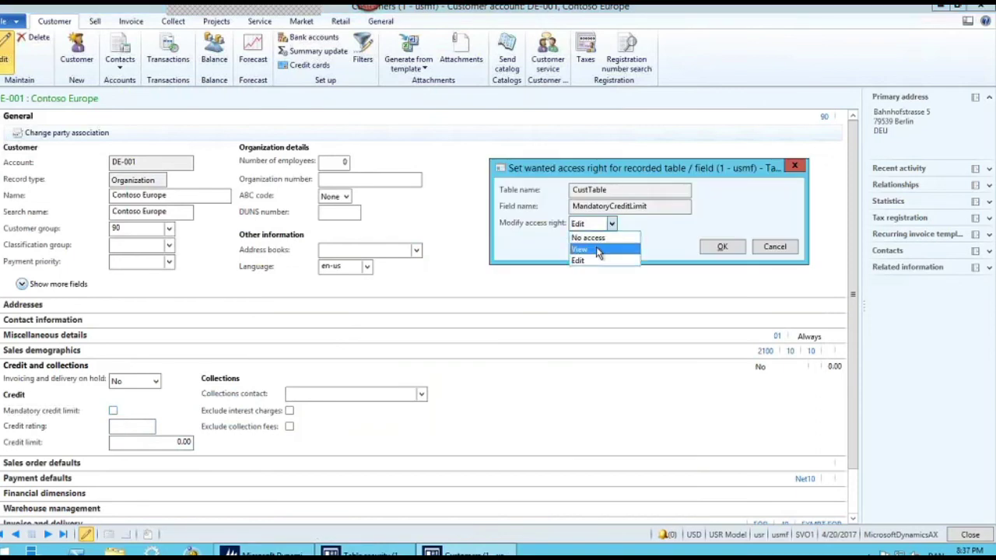
click(584, 249)
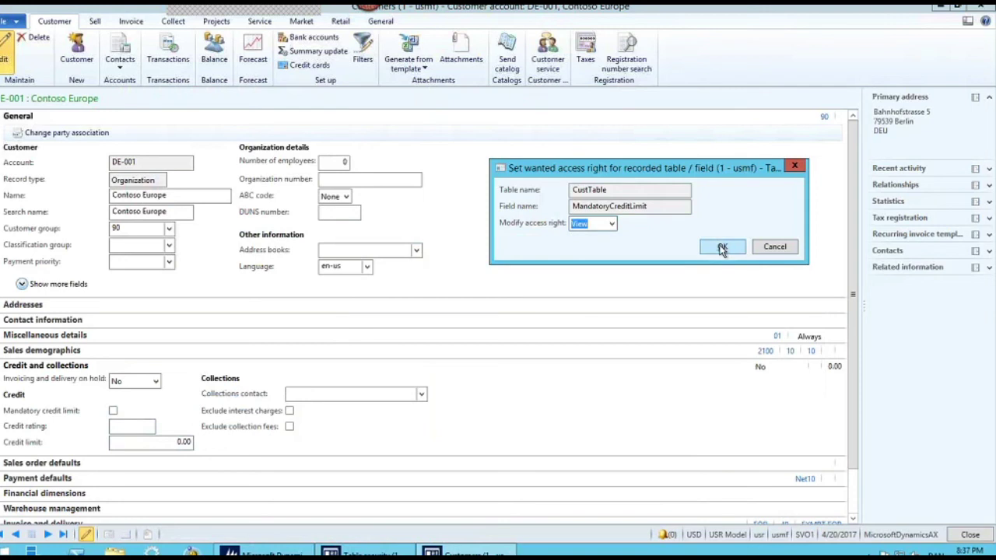
click(721, 247)
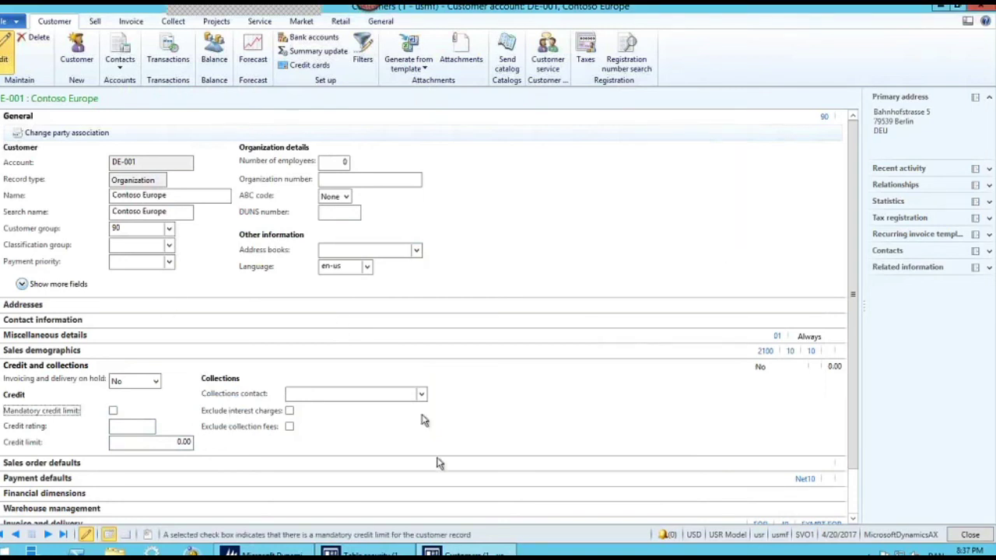
Step: Stop the avenada123 table security recording and select its recorded CreditRating permission
click(381, 526)
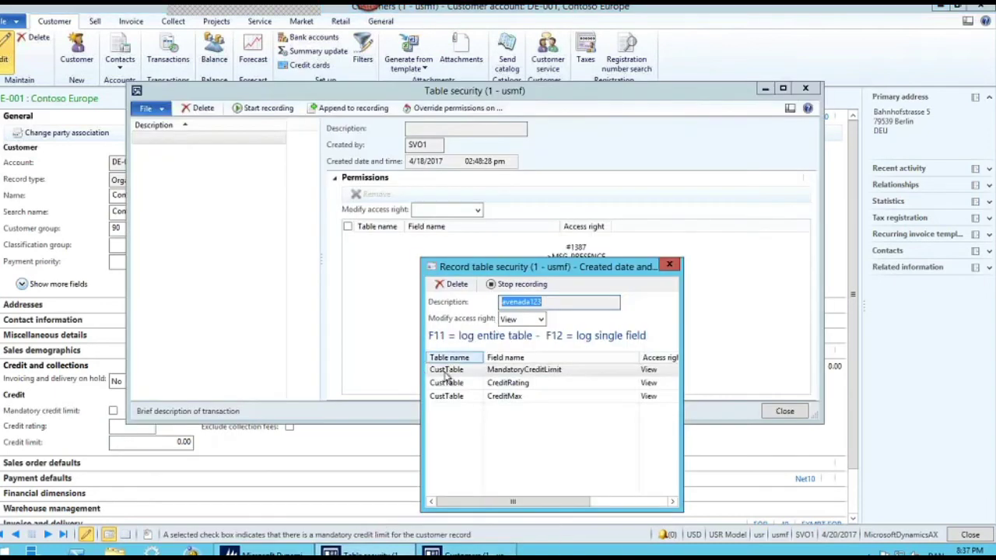
click(520, 285)
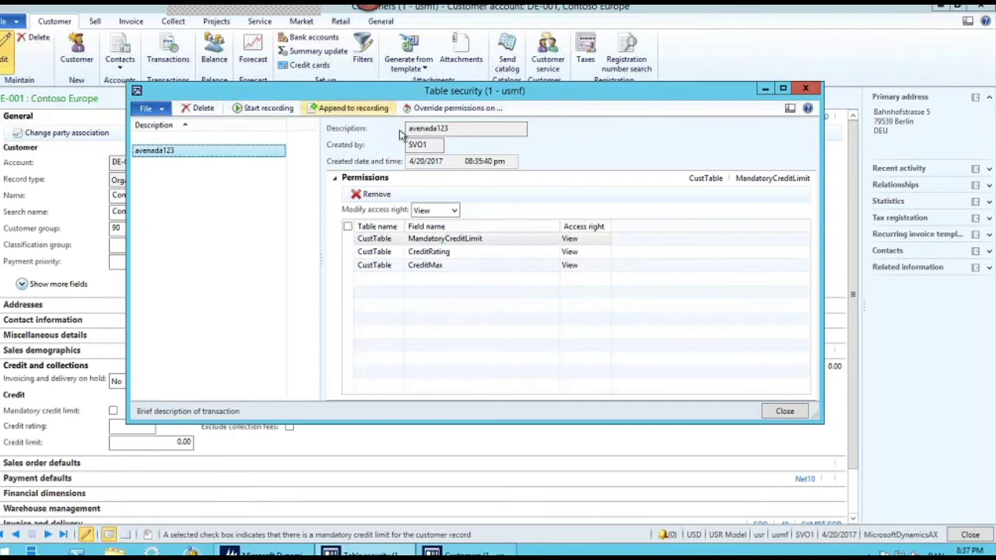
click(434, 256)
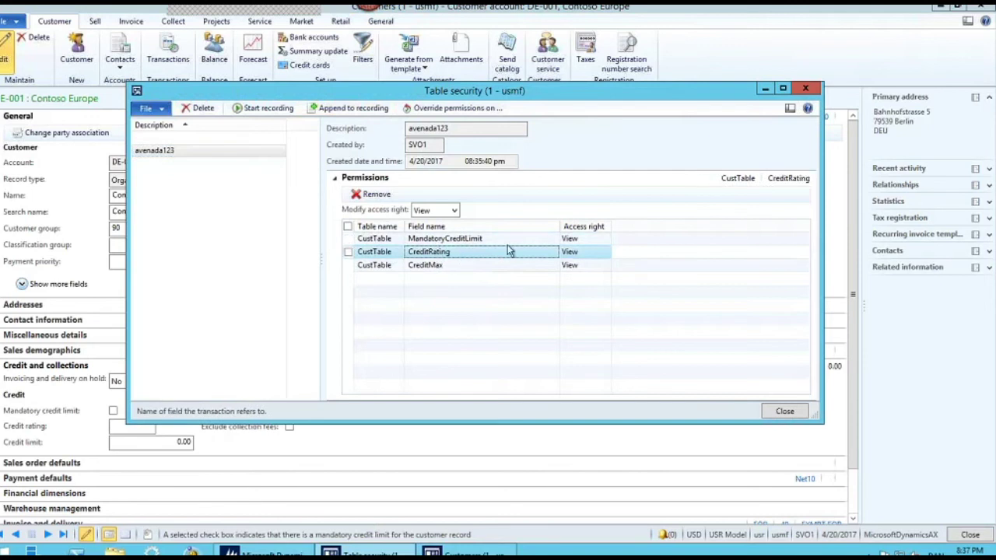
Step: Try selecting the second Accounting manager, Accounts payable clerk, Accounts receivable clerk and Accounts receivable payments clerk for the recorded permission overrides, and cancel the assignment
click(437, 110)
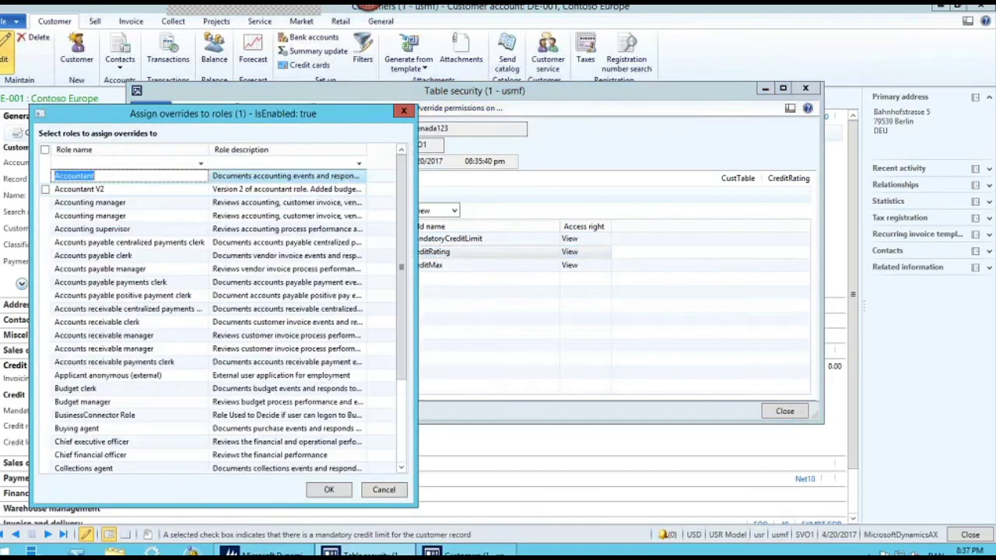
click(45, 215)
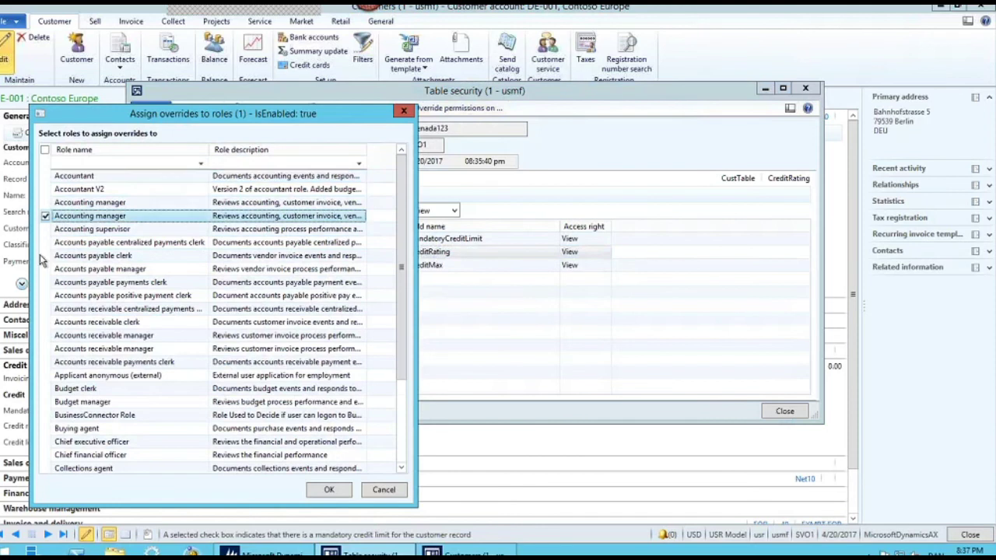
click(45, 255)
click(45, 322)
click(45, 361)
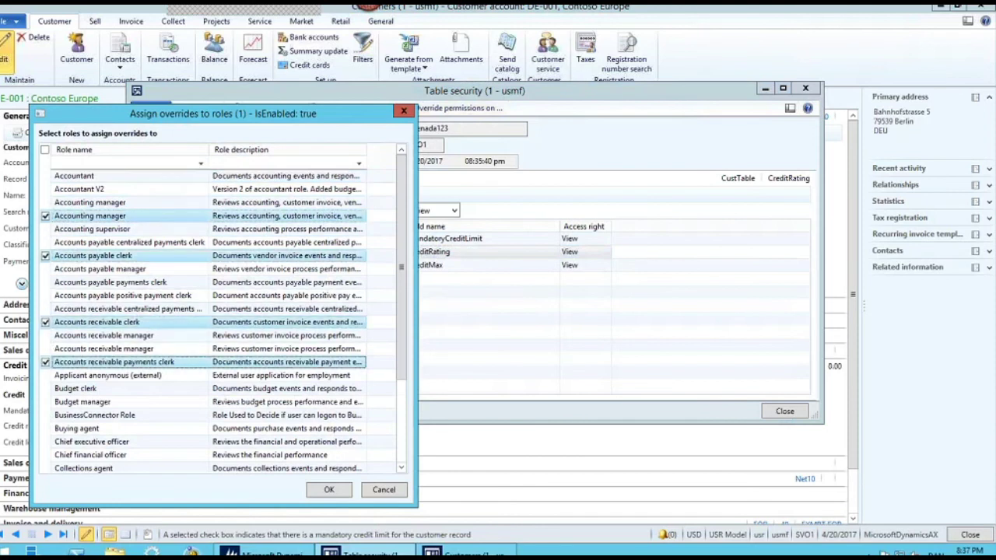
click(383, 490)
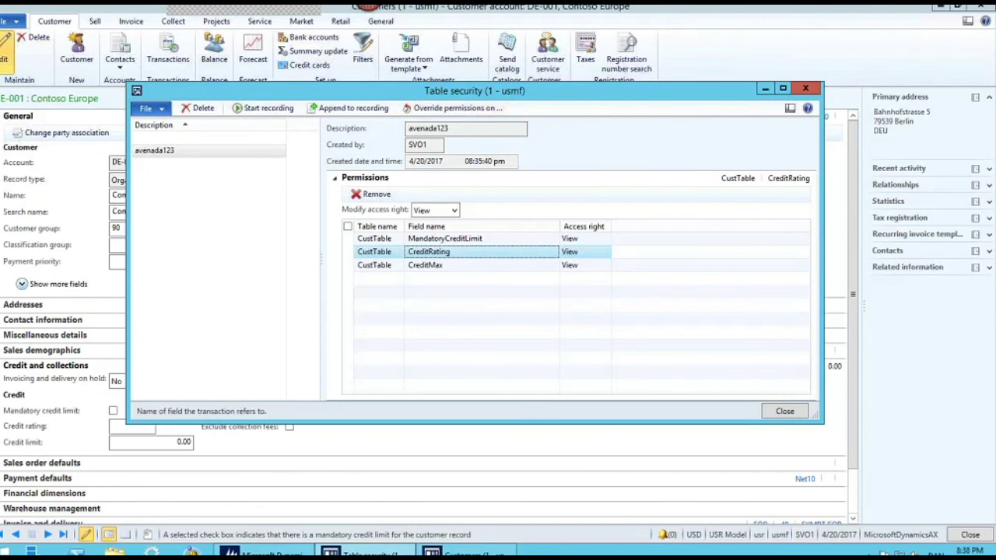
Step: Close the Table security form and the customer record, and go to the System administration area page
key(Down)
key(Escape)
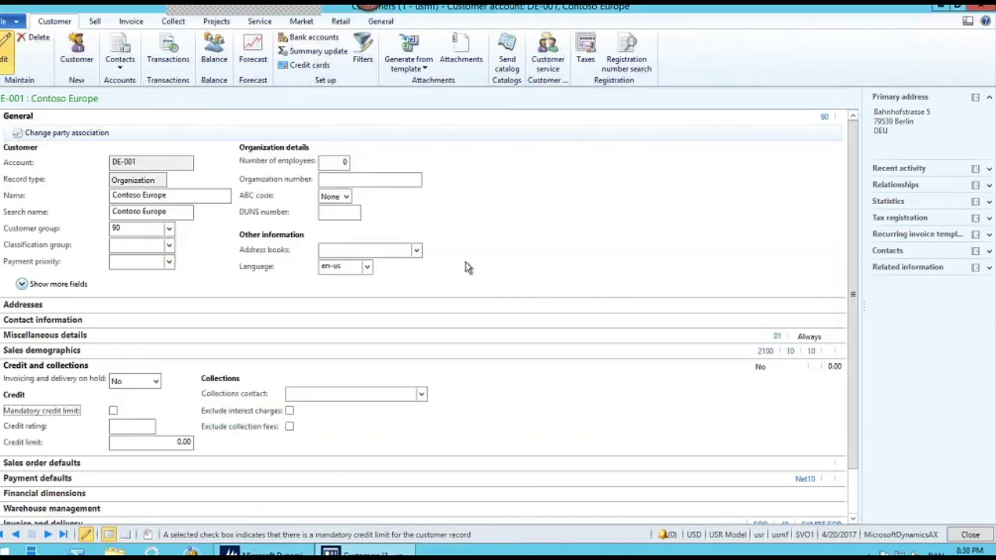
key(Escape)
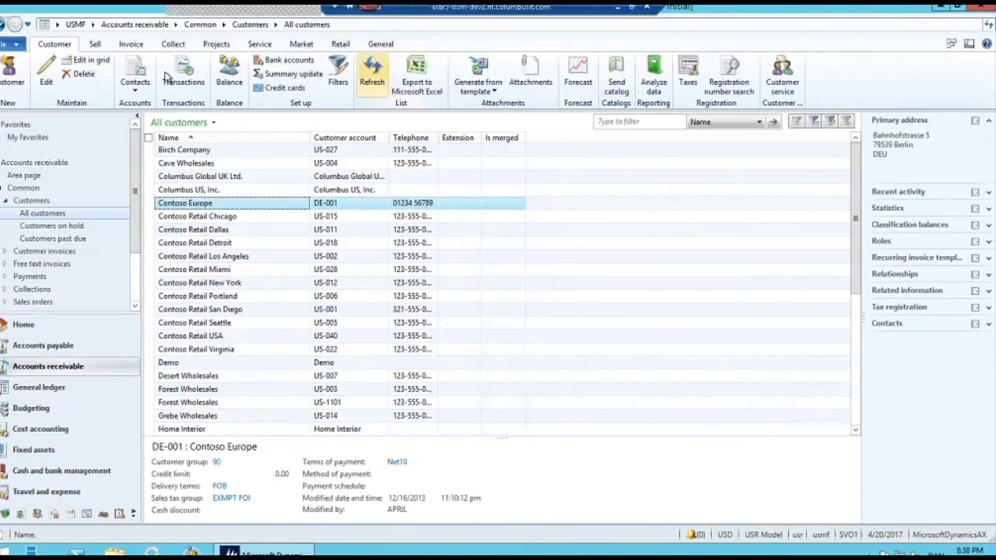
click(92, 24)
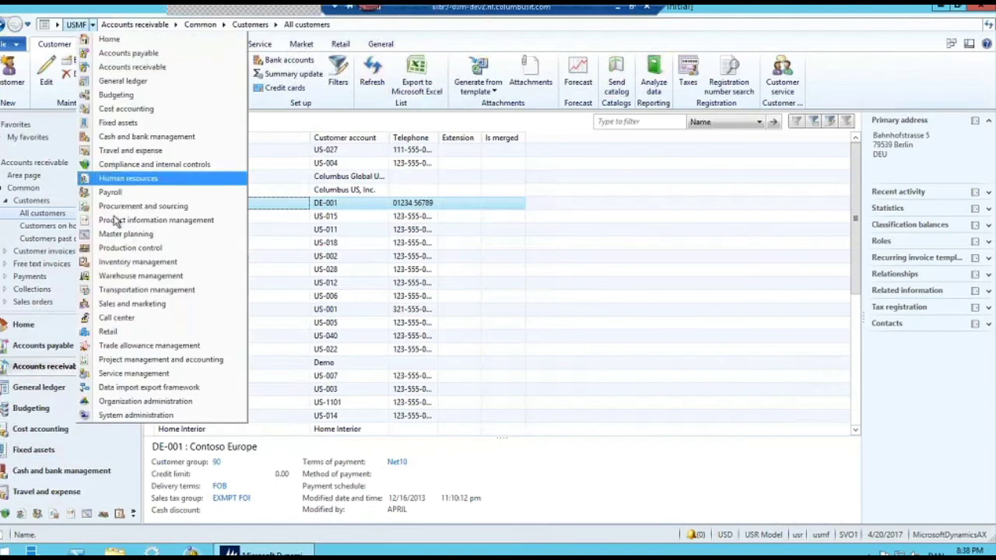
click(134, 414)
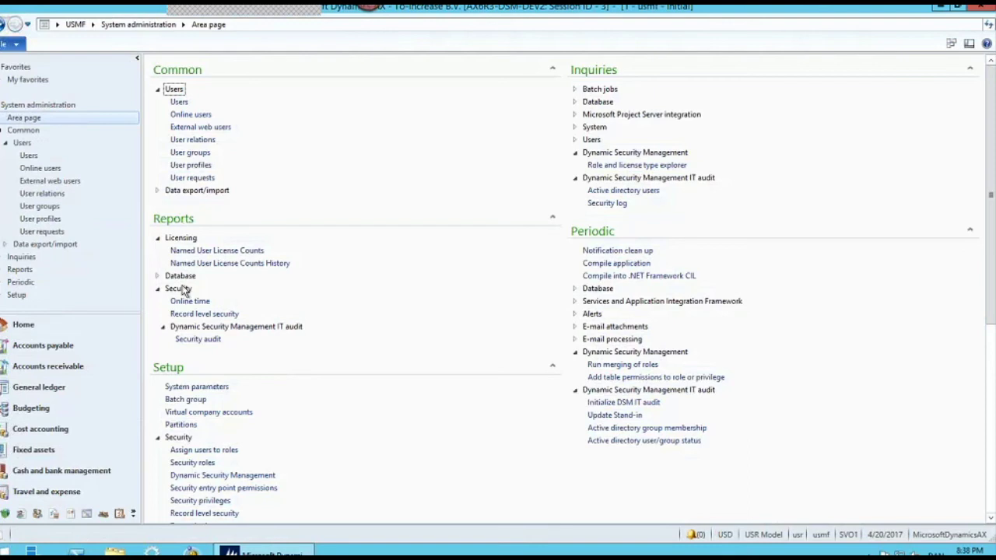
Step: Try setting up the Security audit report with the avenada123 table security recording, look over its sort orders, and cancel the report
click(206, 342)
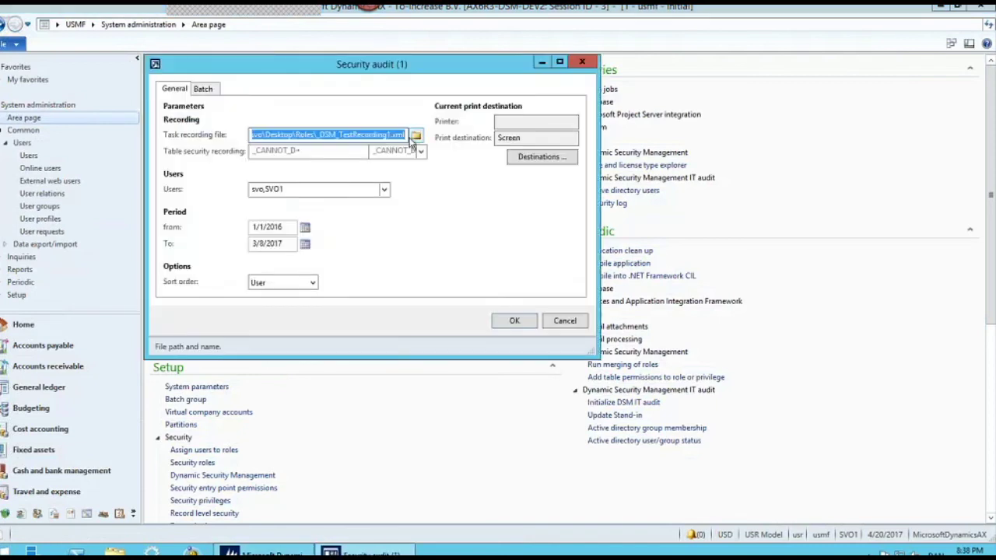
click(418, 152)
click(328, 194)
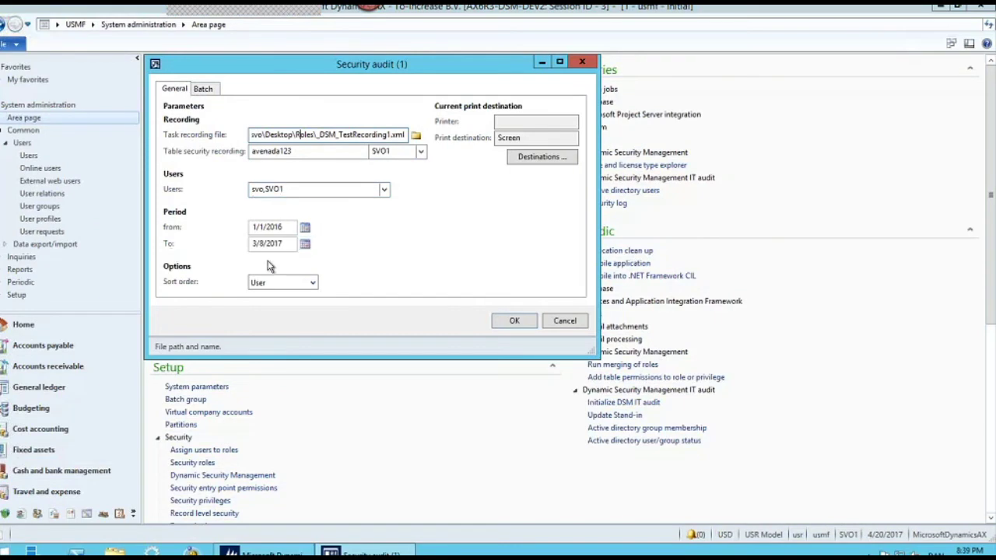
click(312, 282)
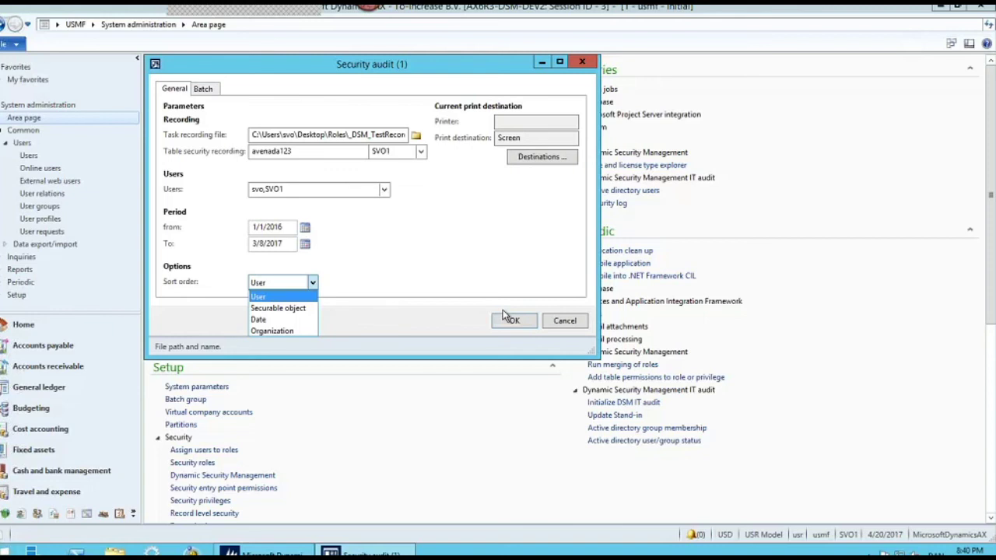
click(563, 324)
click(562, 324)
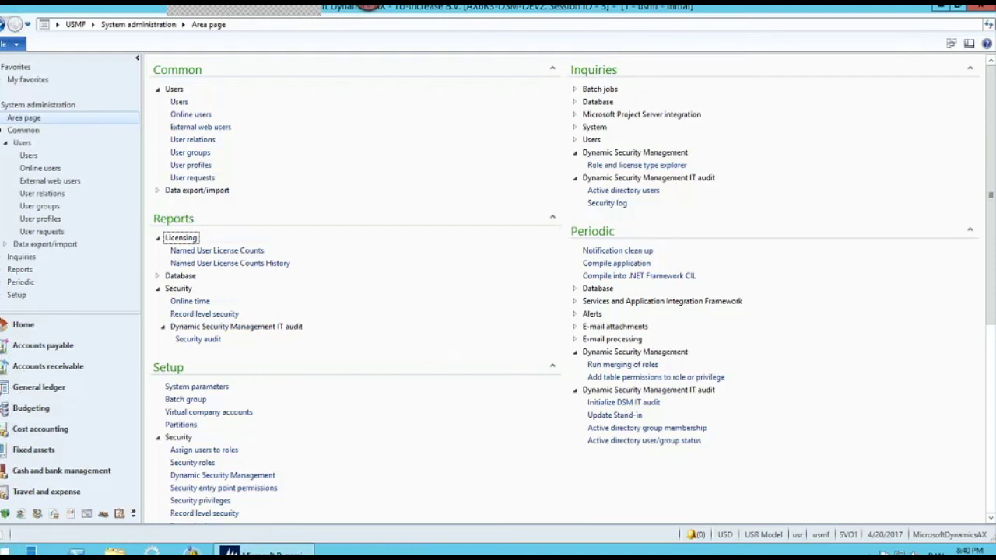
Step: Open the DSMGroup Active Directory group's user record from the Users list and move its window higher
click(179, 103)
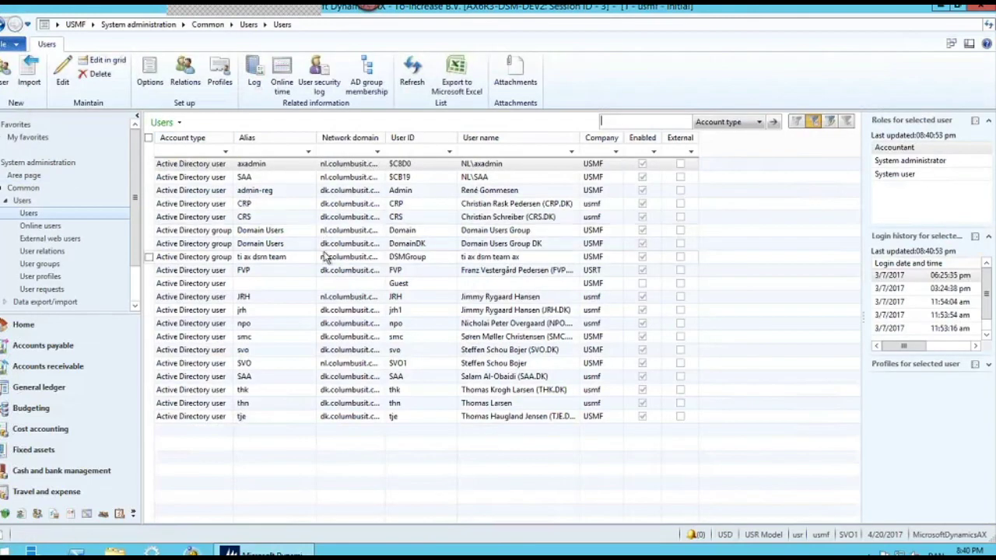
double_click(327, 259)
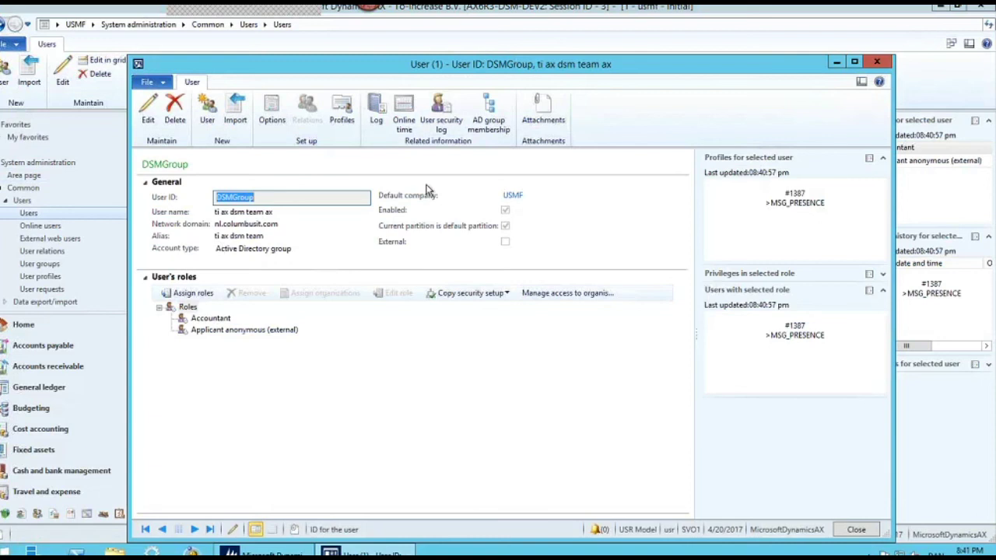
drag(503, 71, 496, 46)
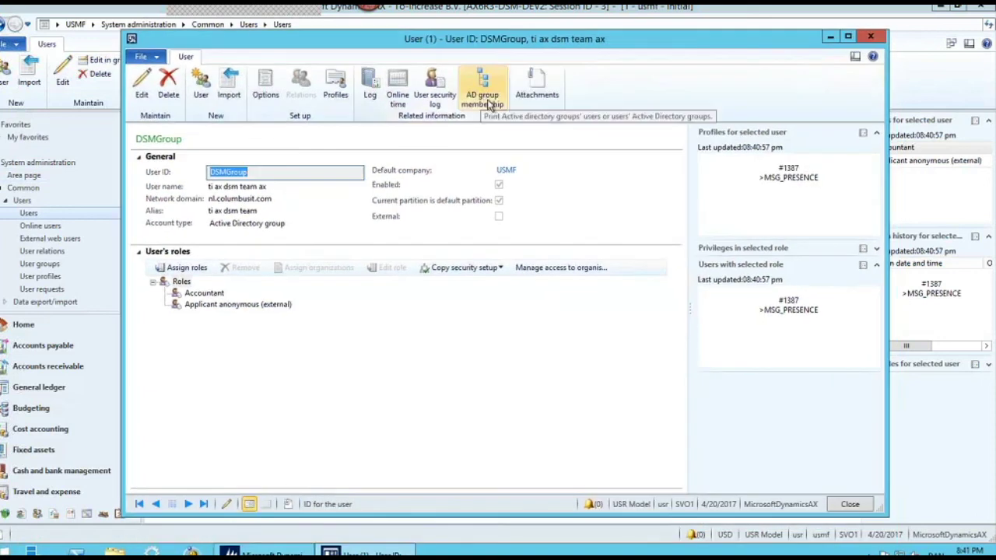
Step: Display the DSMGroup's Active Directory members and enlarge the message window to read the full list
click(485, 104)
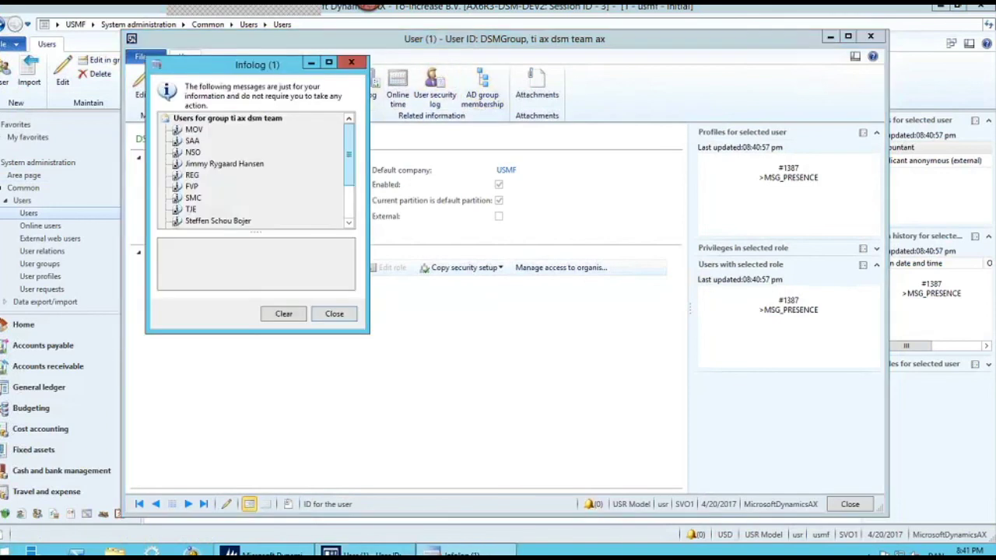
drag(368, 333, 442, 405)
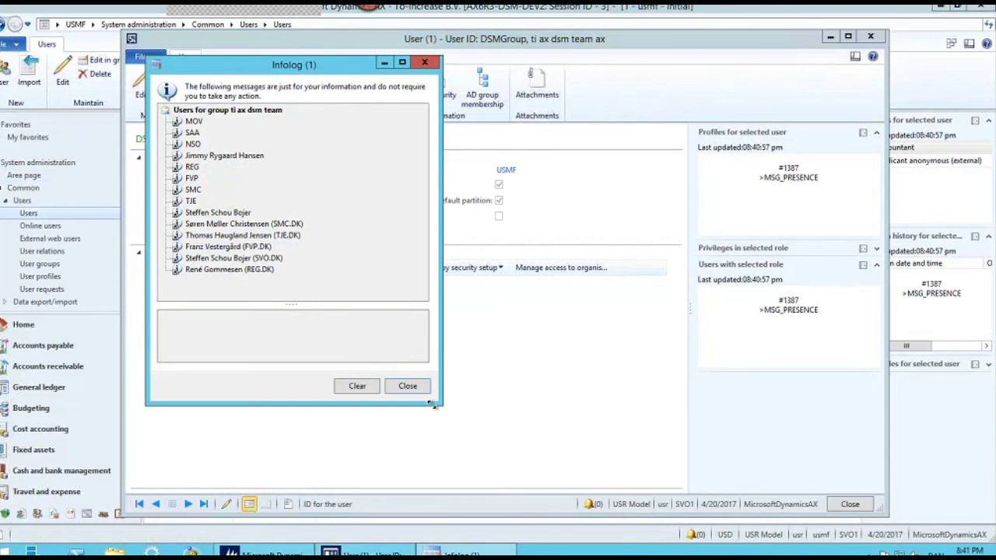
drag(327, 64, 437, 77)
drag(568, 97, 633, 110)
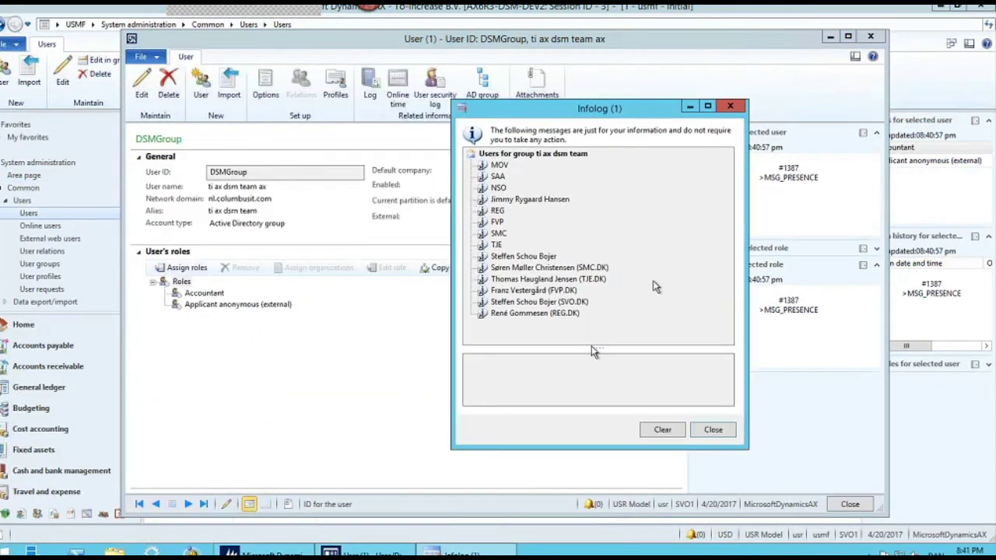
click(509, 208)
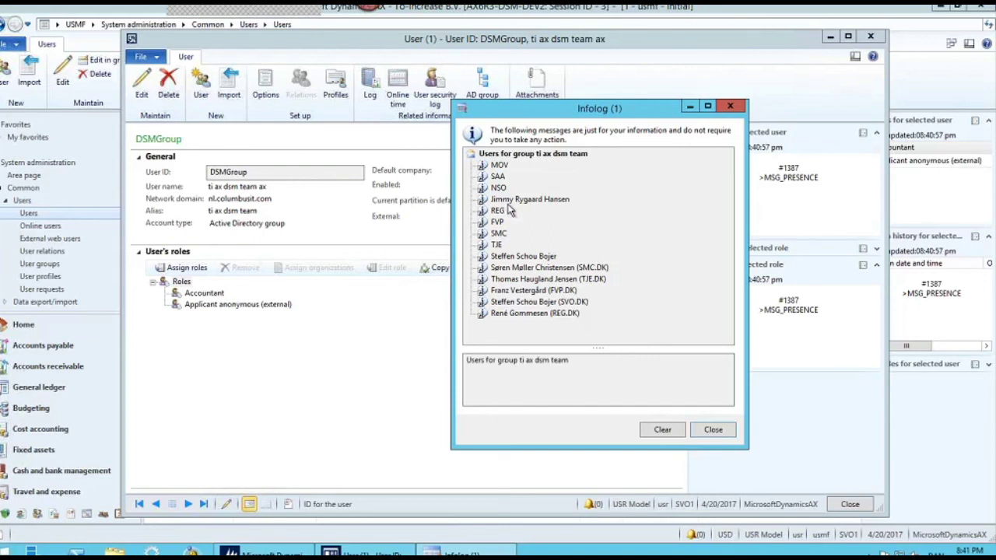
key(Escape)
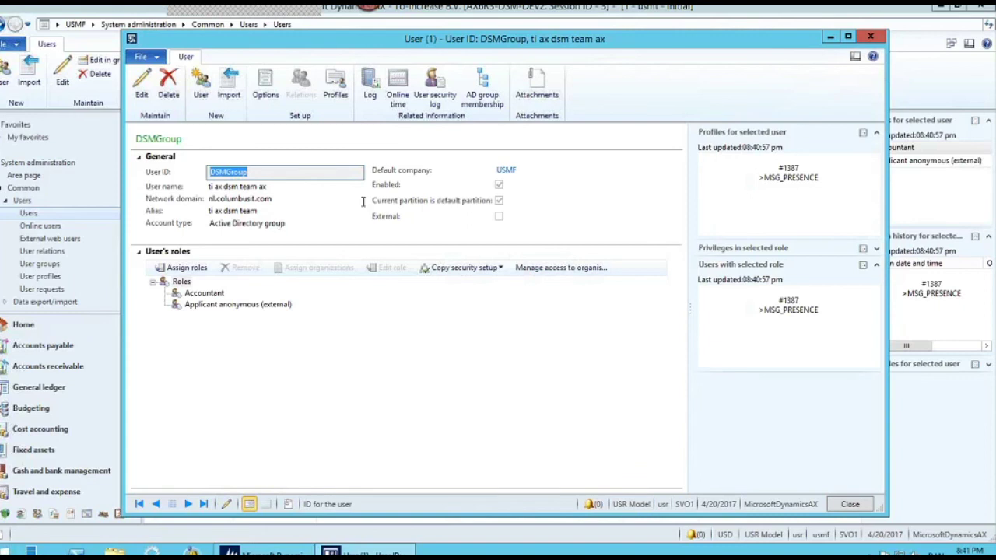
Step: Display the Active Directory group memberships of the user listed two rows below FVP, directly under Guest
key(Escape)
click(267, 271)
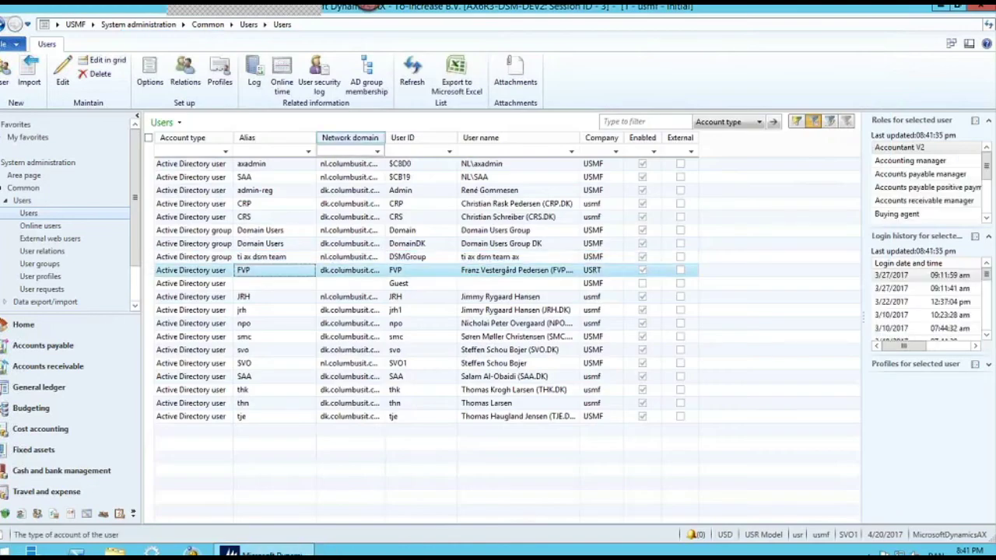
click(325, 297)
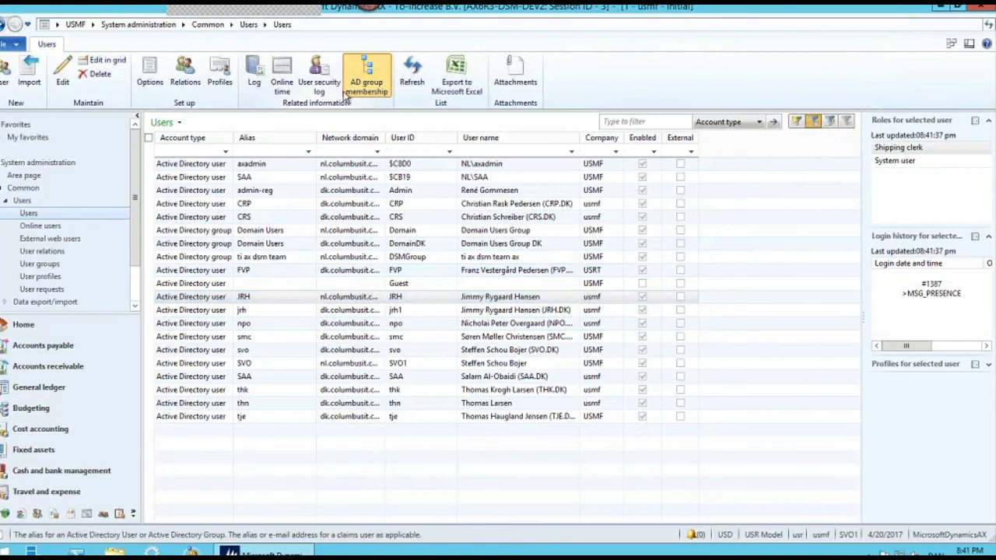
click(362, 82)
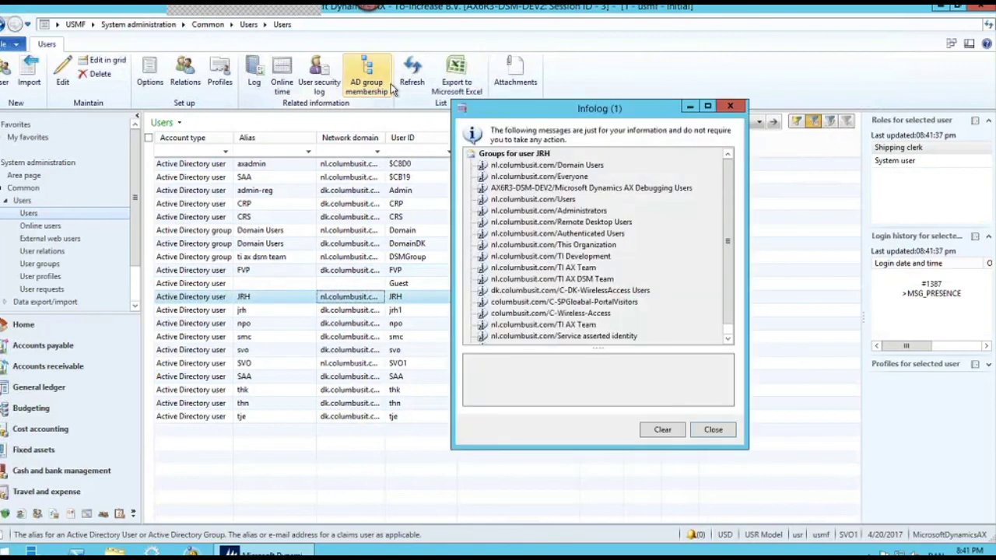
drag(730, 252, 732, 294)
key(Escape)
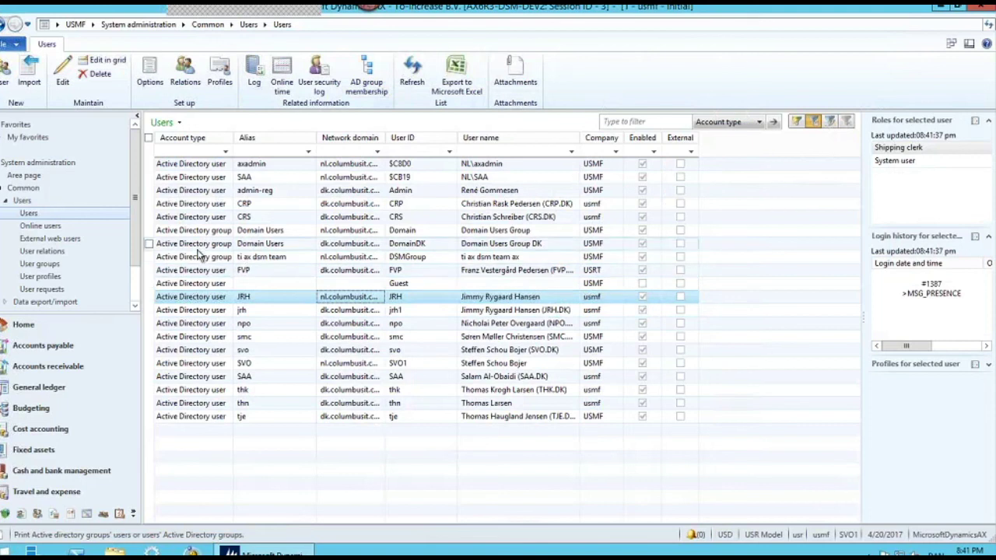
Step: Examine the same user's security log for assignment modes, inherited Active Directory groups and role dates, and close the log and user record
double_click(262, 296)
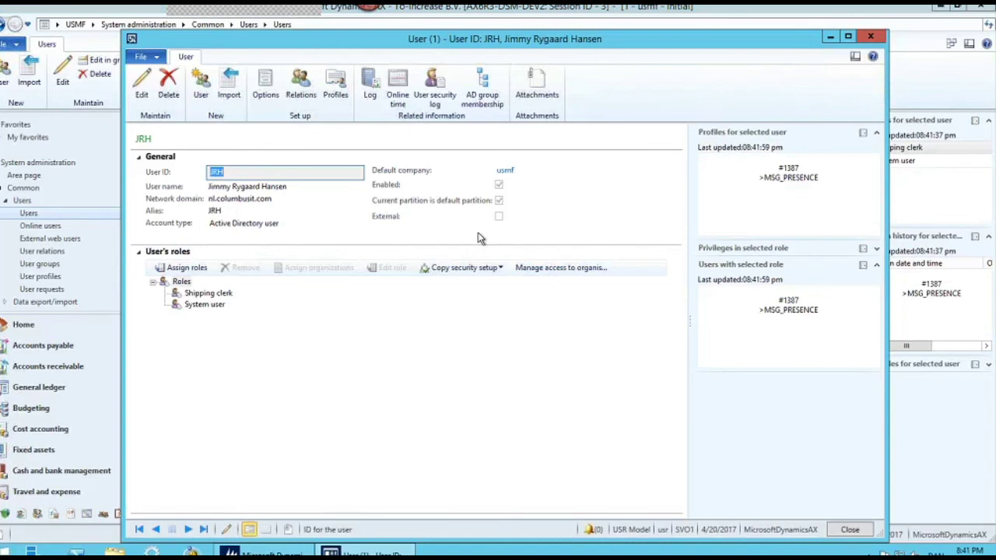
click(438, 98)
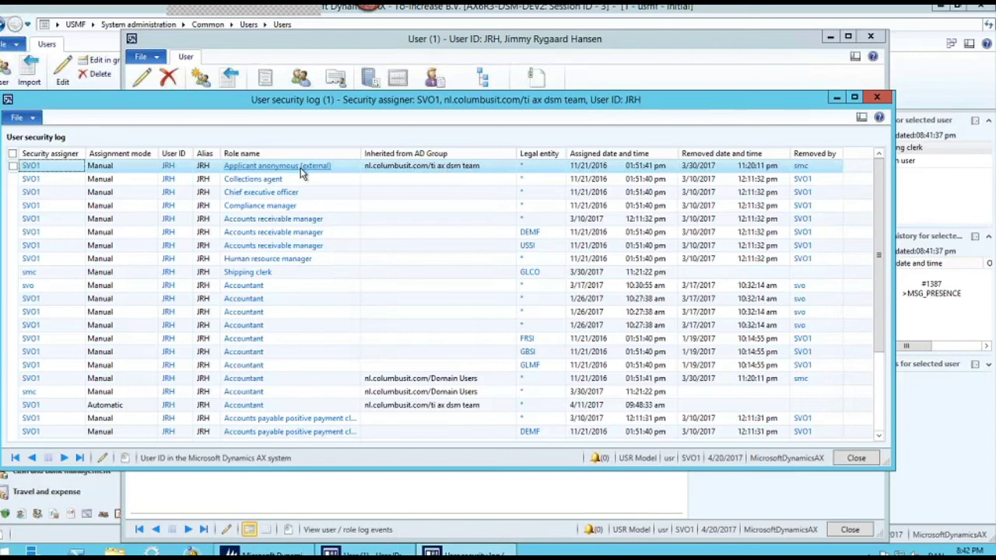
click(384, 172)
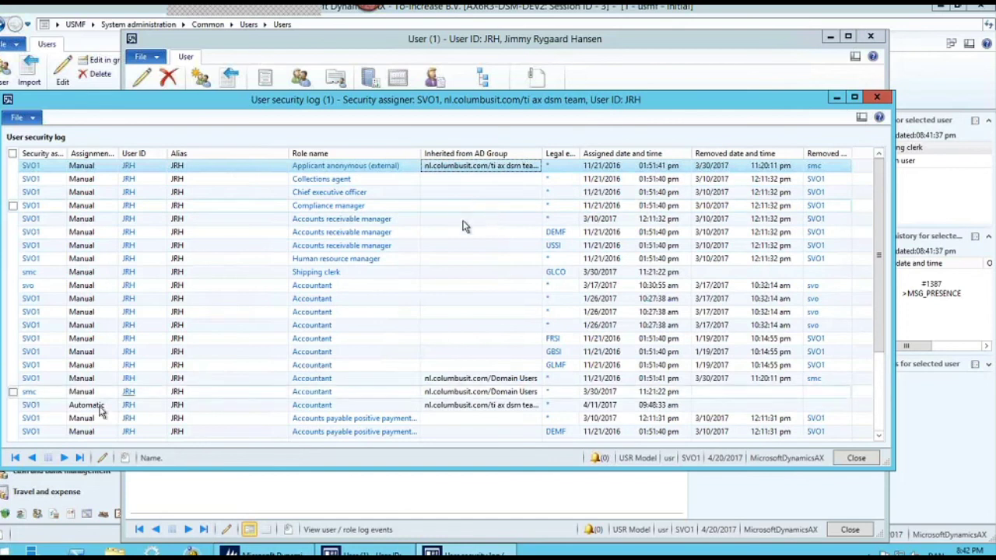
click(81, 365)
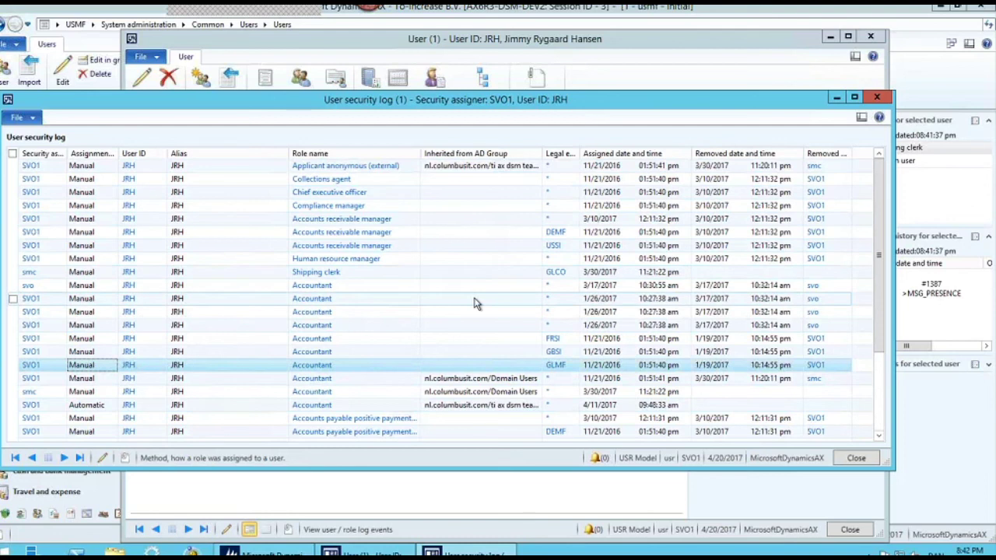
click(461, 170)
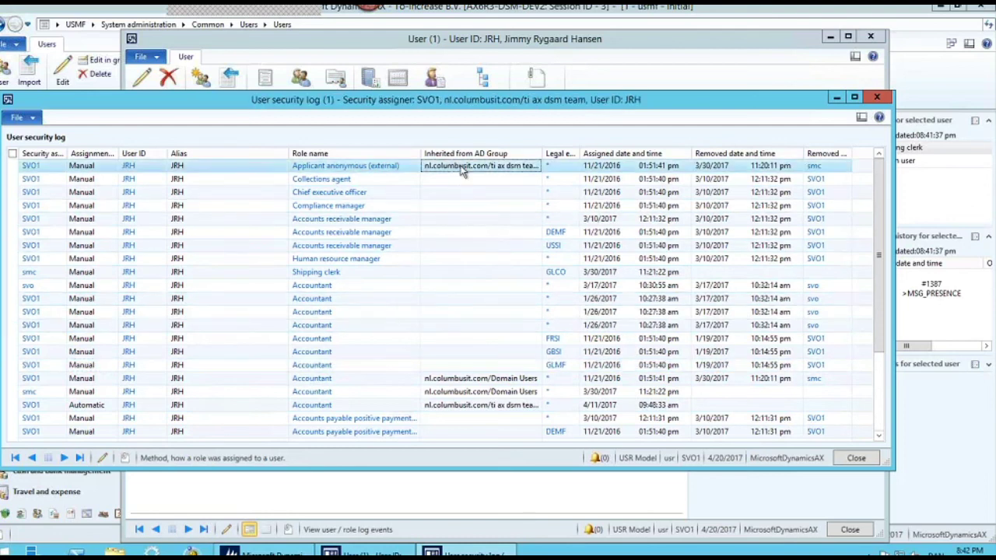
click(455, 179)
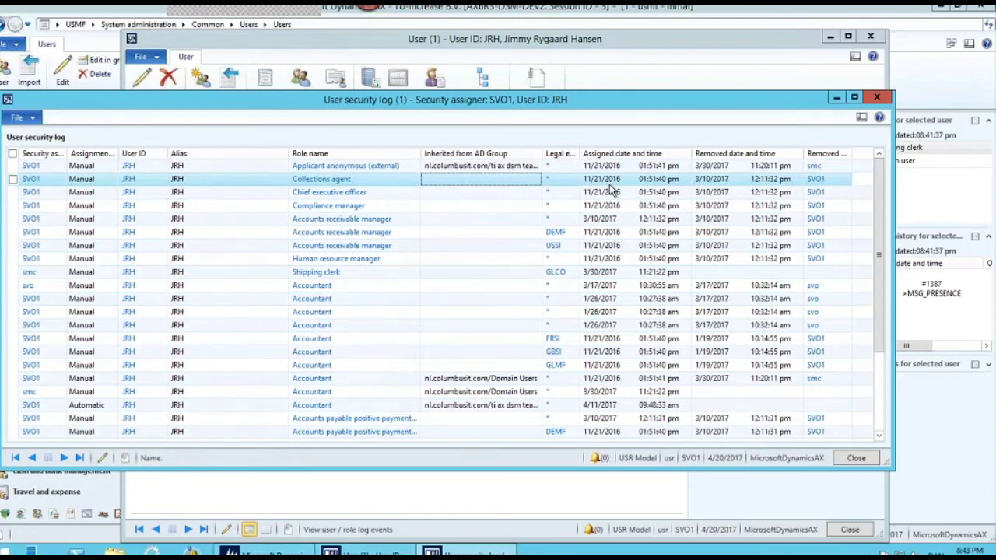
key(Escape)
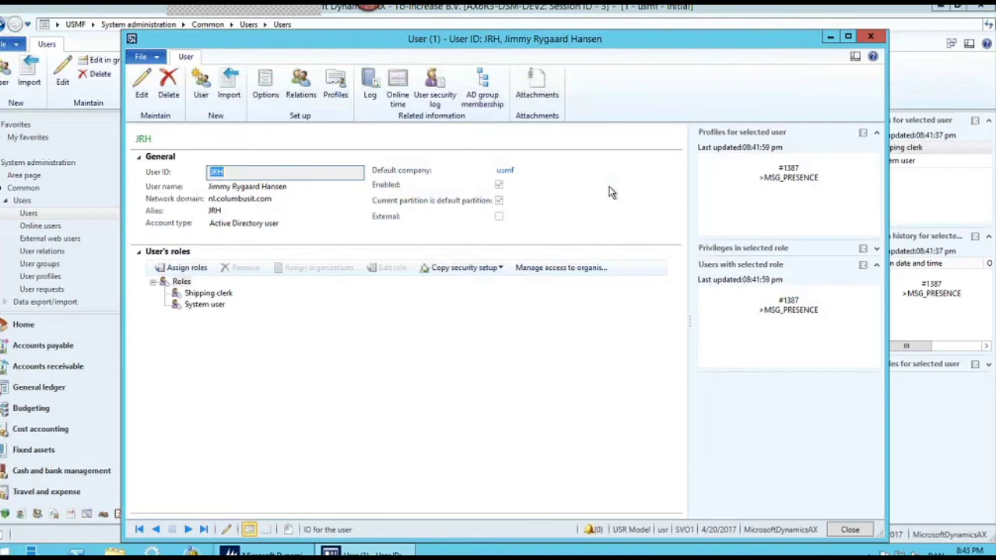
key(Escape)
Step: Open the personalization of the Users list and expand its action pane layout down to the Attachments group's item
right_click(411, 234)
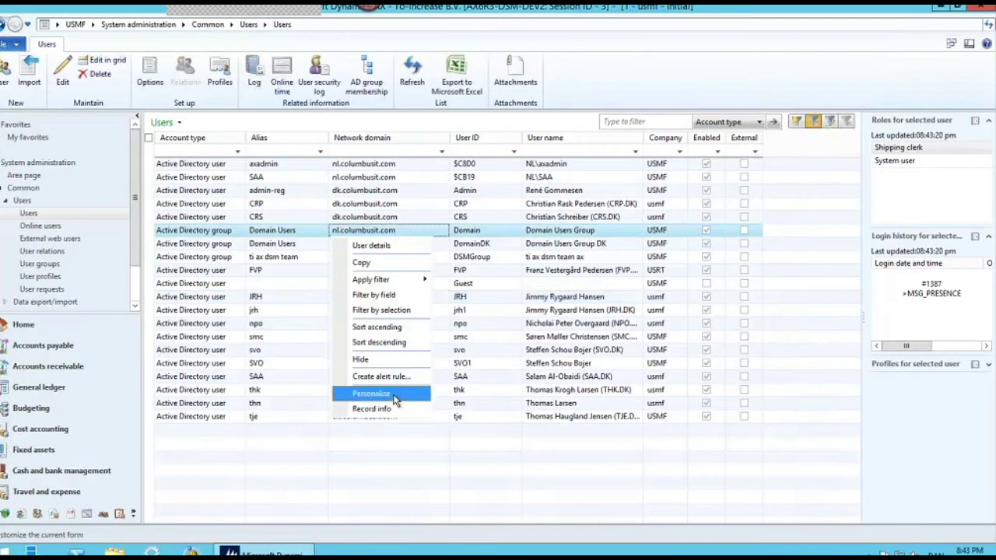
click(394, 398)
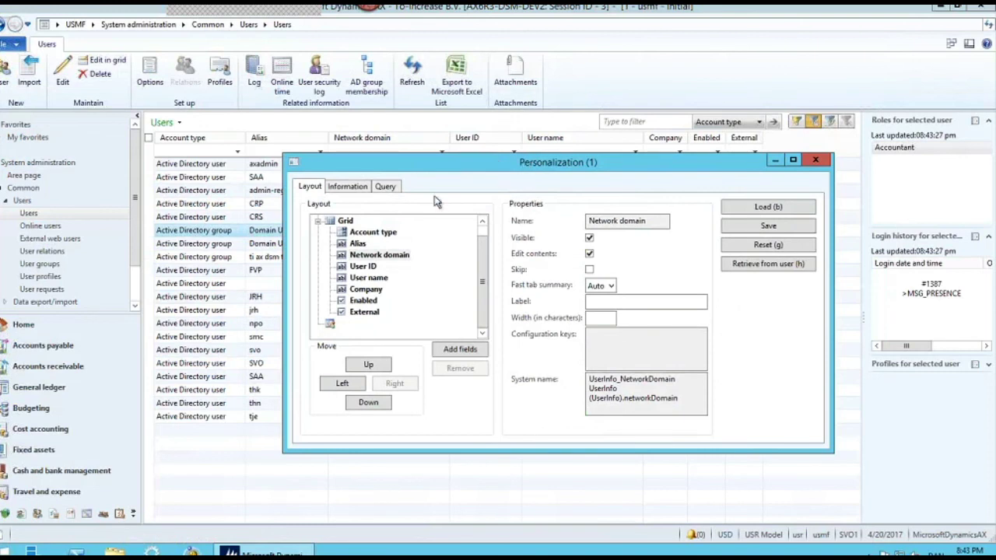
click(318, 222)
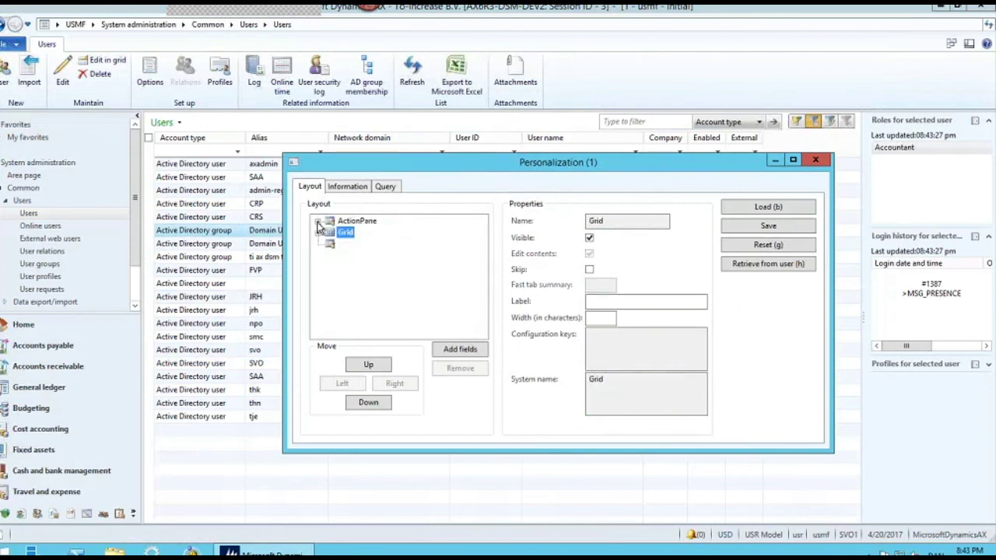
click(318, 222)
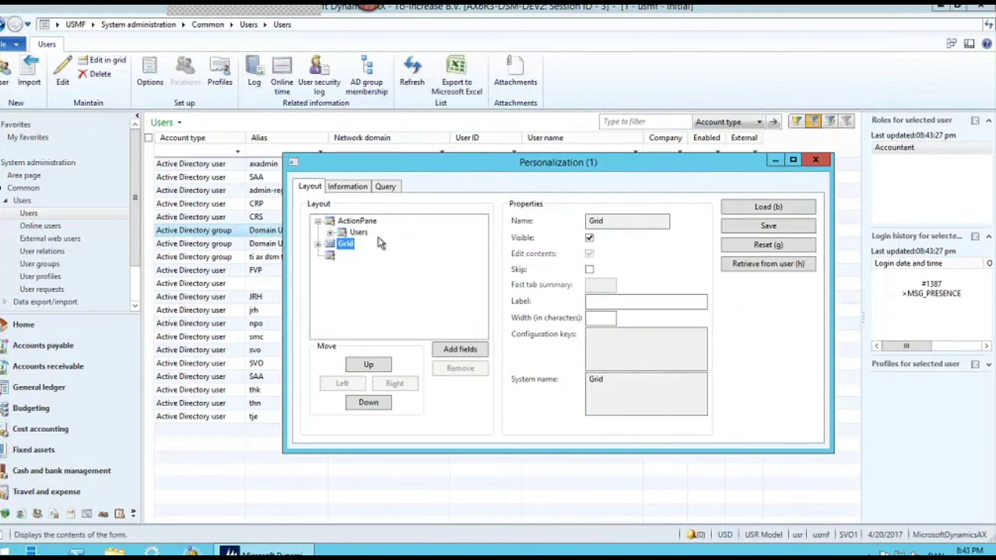
click(330, 232)
click(342, 301)
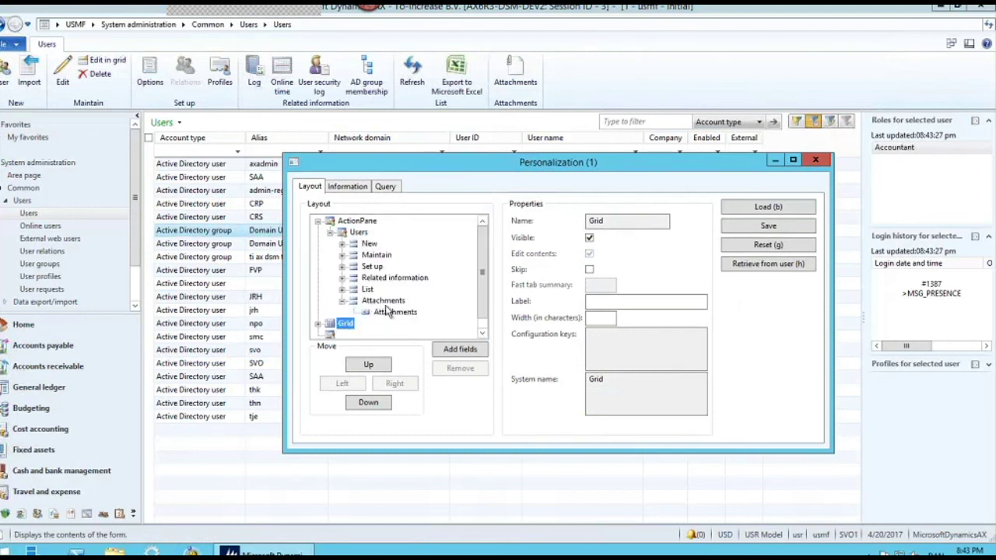
Step: Open the security tree for the Attachments menu item, DocuView, from the personalization layout
click(389, 311)
right_click(389, 311)
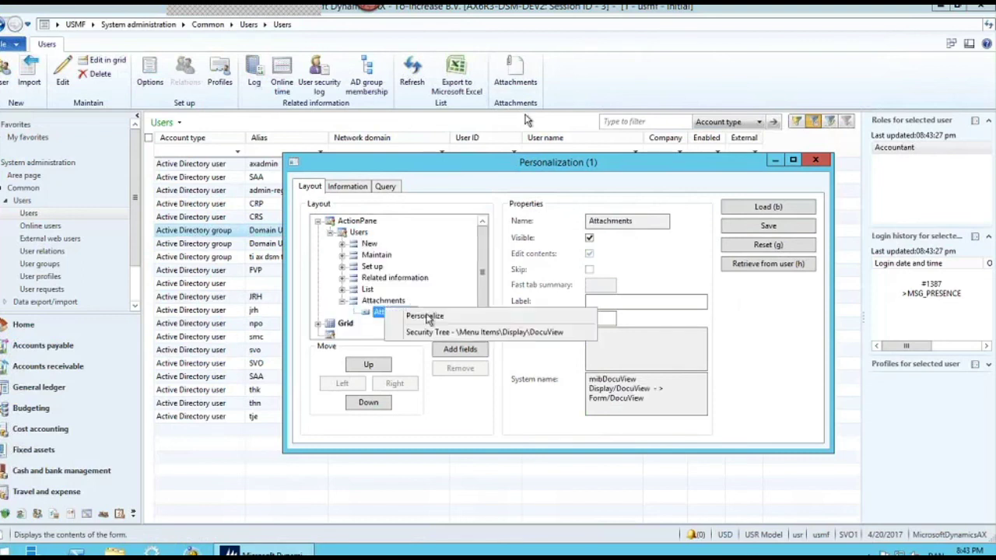
click(467, 334)
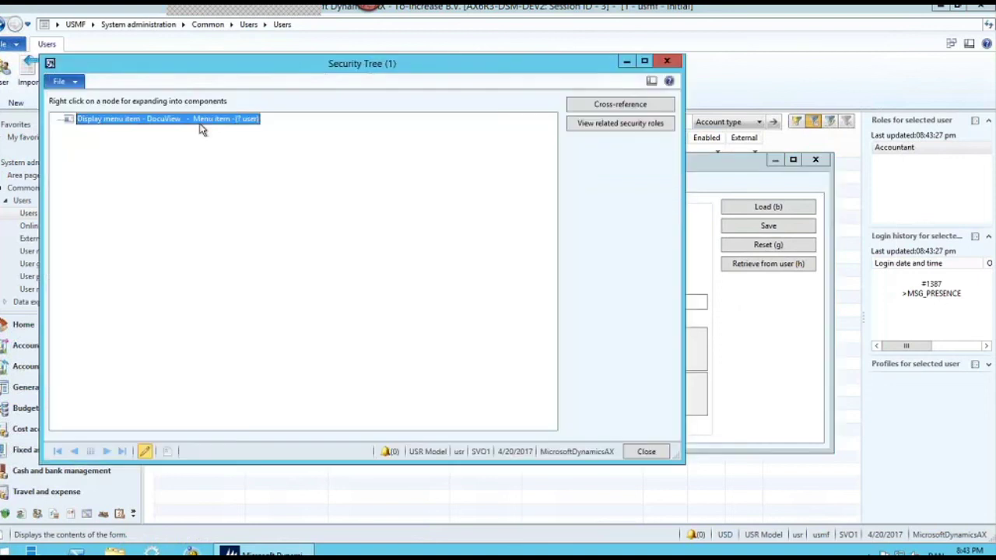
Step: List the roles that give access to the DocuView menu item and the users assigned to the SystemUser role
right_click(199, 124)
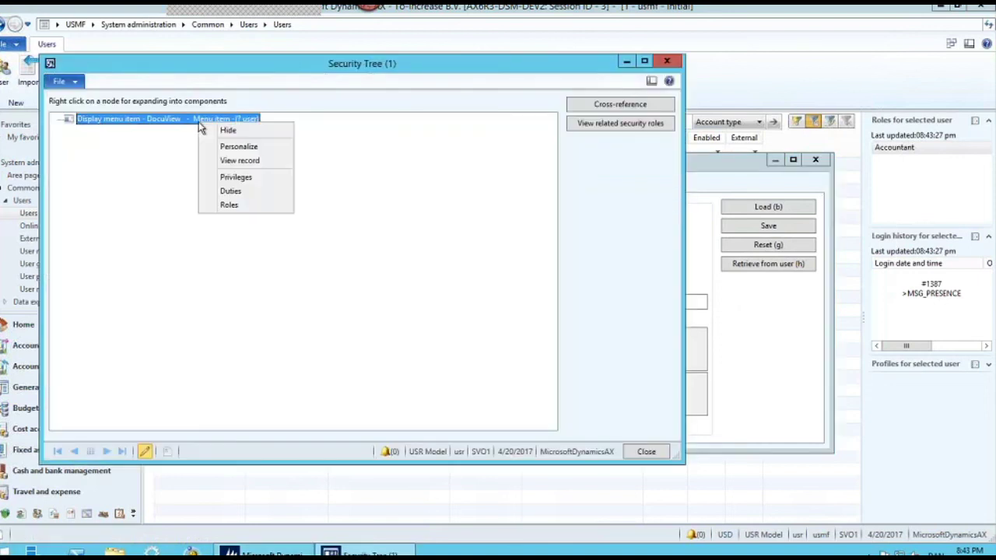
click(235, 206)
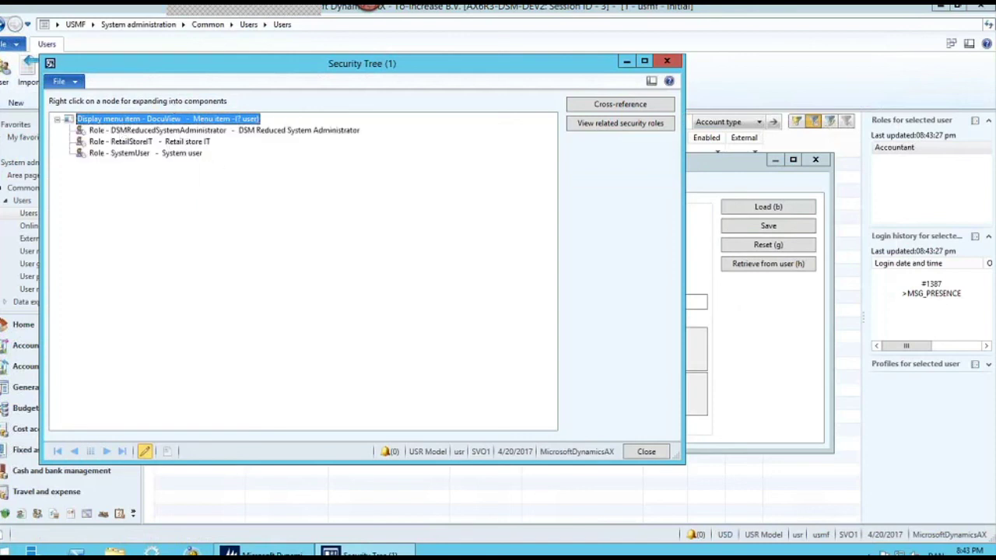
right_click(117, 154)
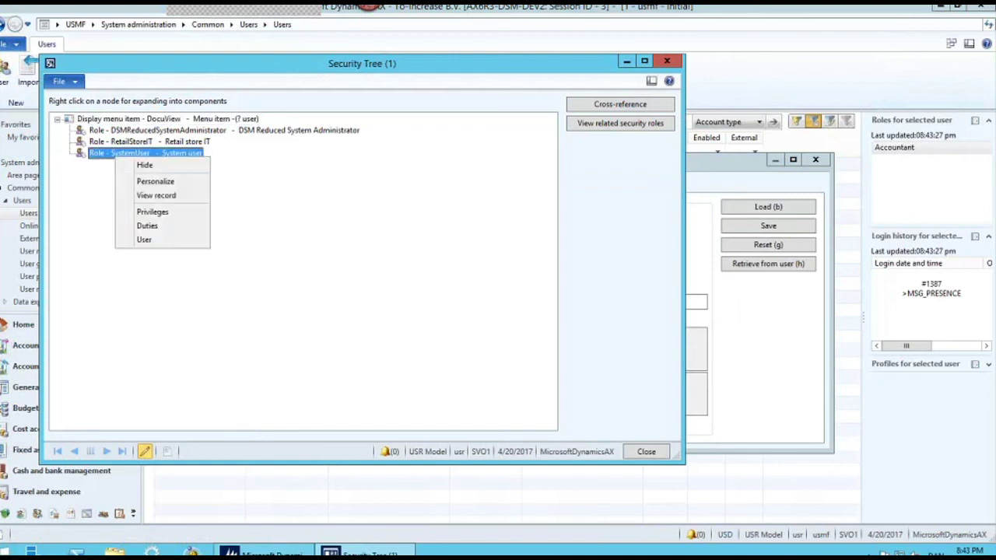
click(144, 240)
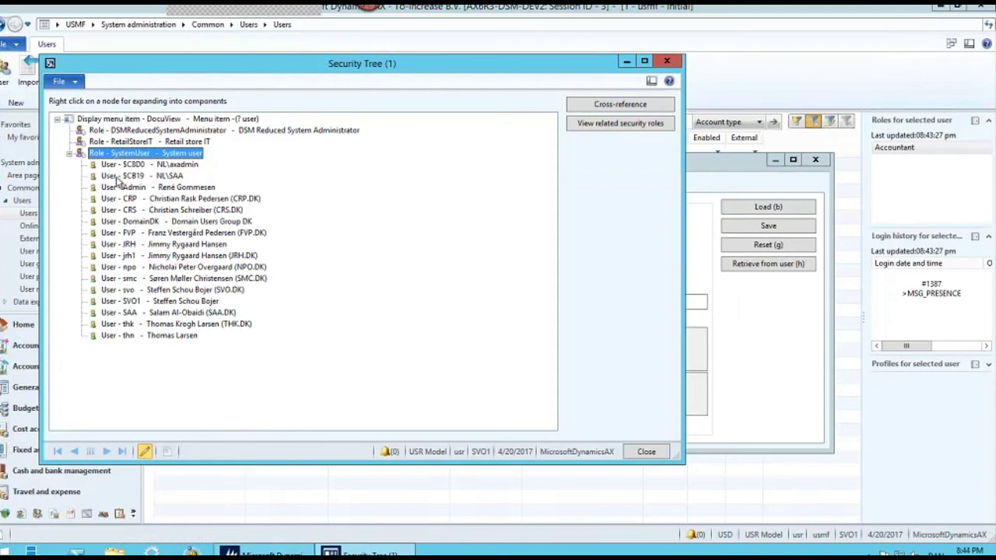
Step: Display the roles of the user listed directly above DomainDK in the security tree, and collapse that user's node
right_click(122, 211)
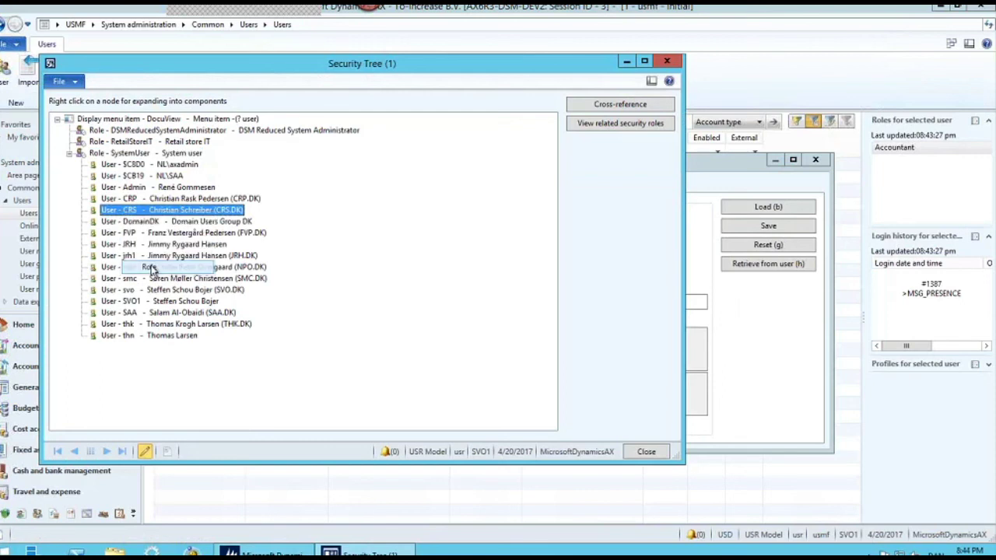
click(155, 266)
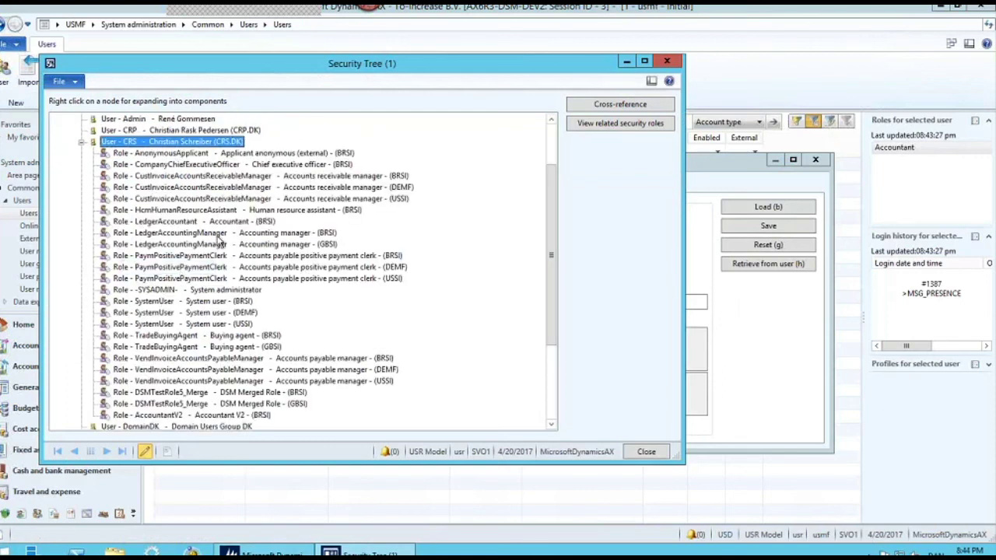
click(81, 142)
Step: List the DocuView menu item's privileges, close the security tree and personalization windows, and return to the System administration area page
right_click(125, 119)
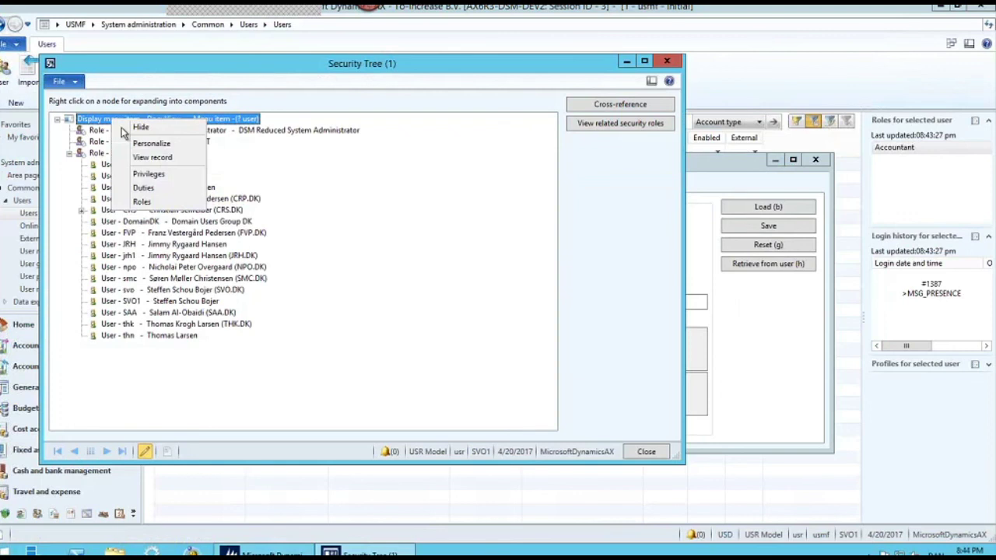
click(149, 173)
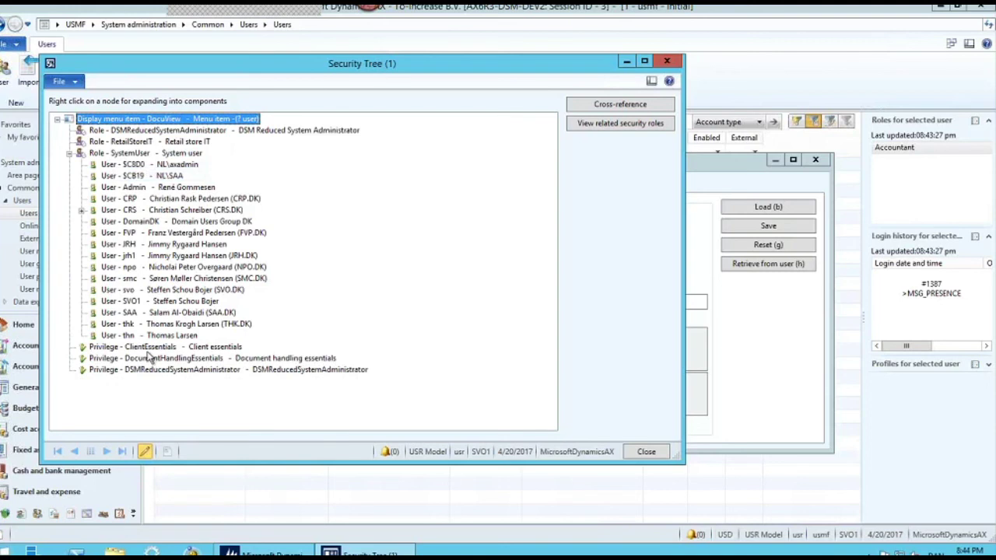
key(Escape)
key(Escape)
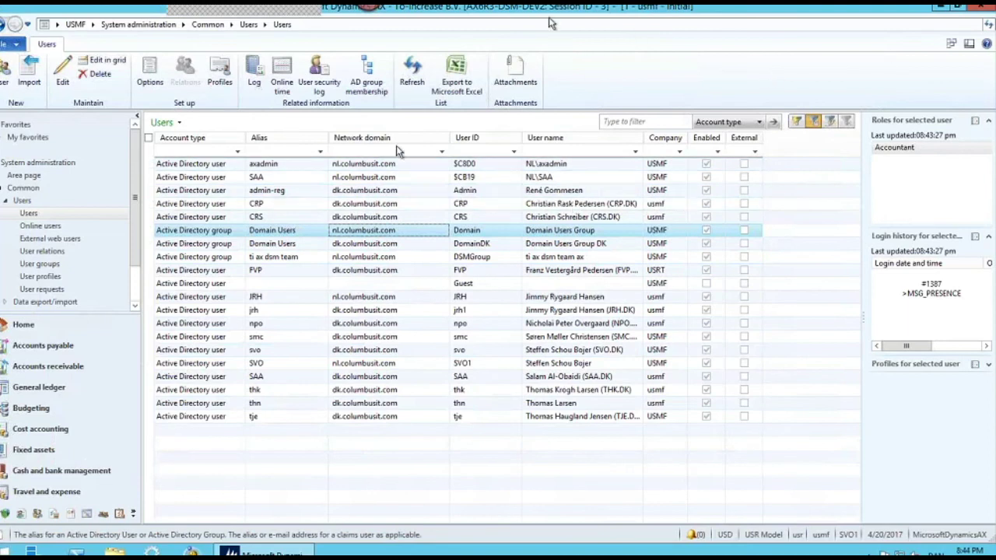
click(134, 29)
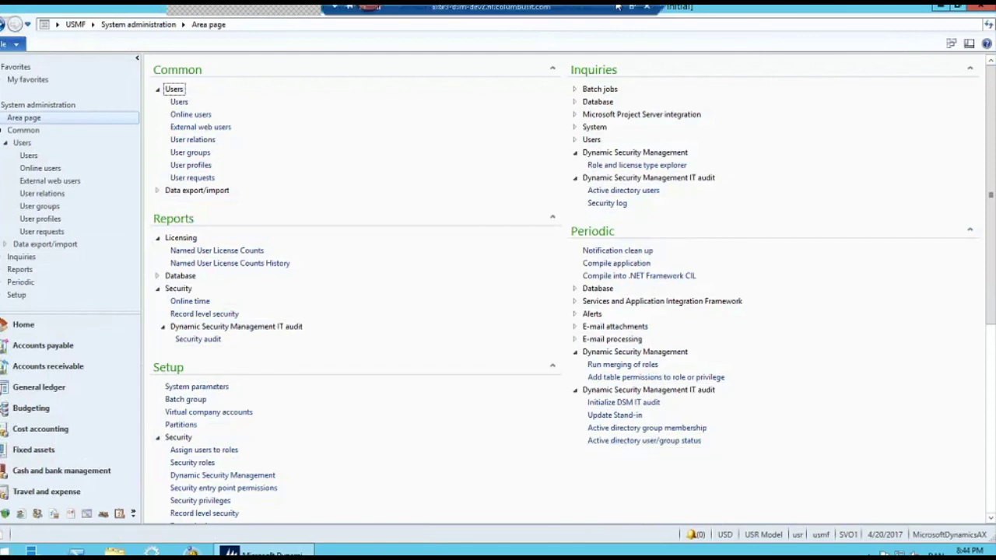
Step: Switch from the remote session to Acrobat Reader and view the covers of the IT Audit guide and the Dynamic Security Management guide
click(617, 6)
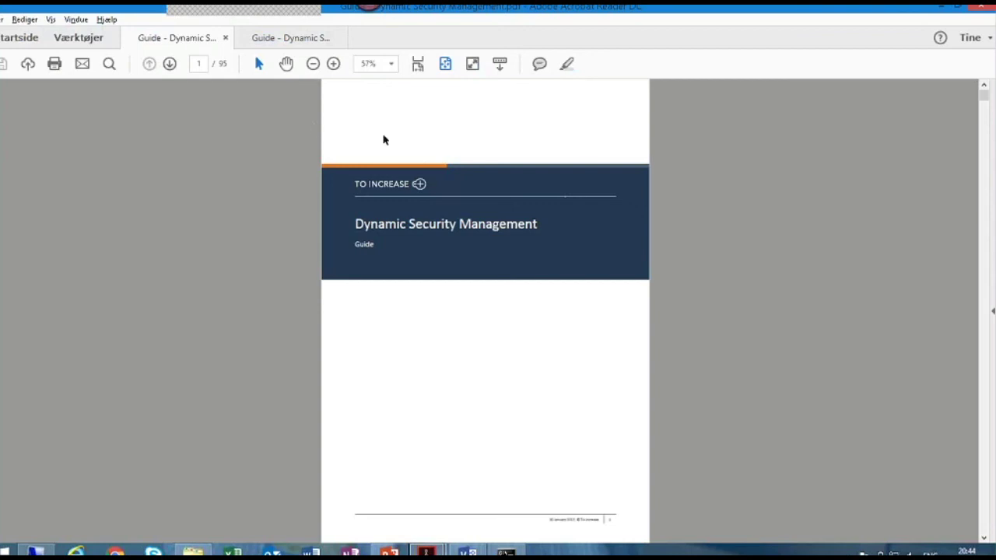
click(296, 39)
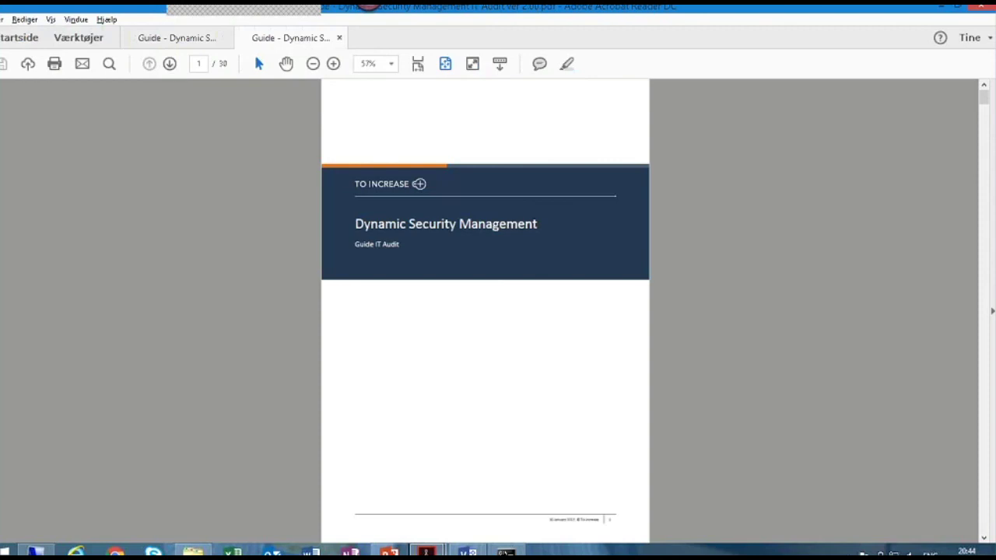
click(178, 39)
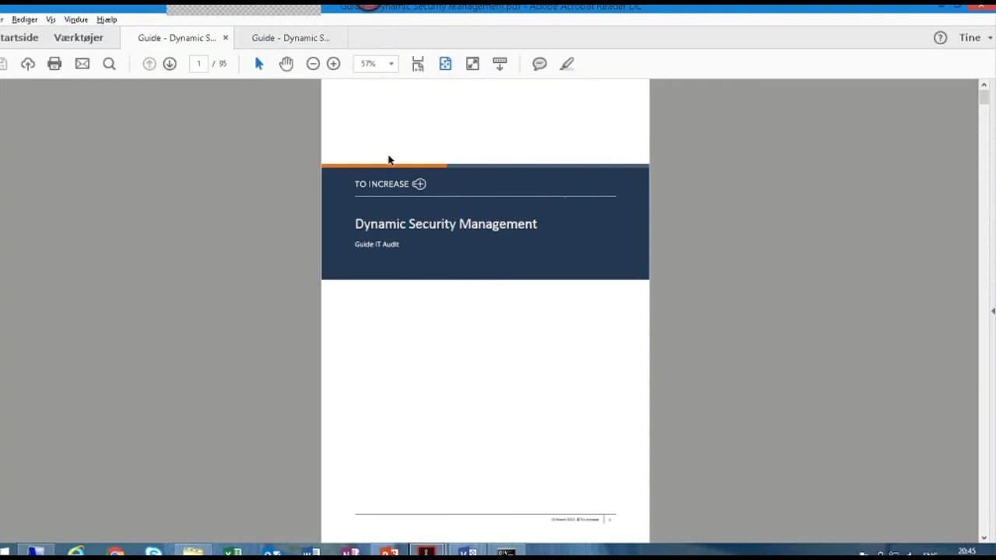
Step: Look through the Dynamic Security Management guide from the introduction to section 3.2 on the main form and its recording video link
scroll(389, 160, down, 3)
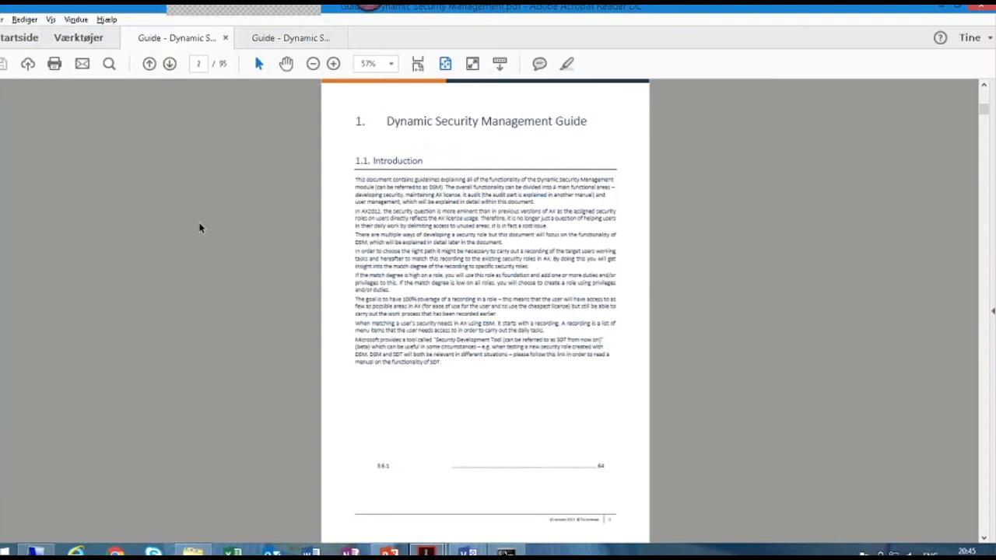
scroll(199, 227, down, 3)
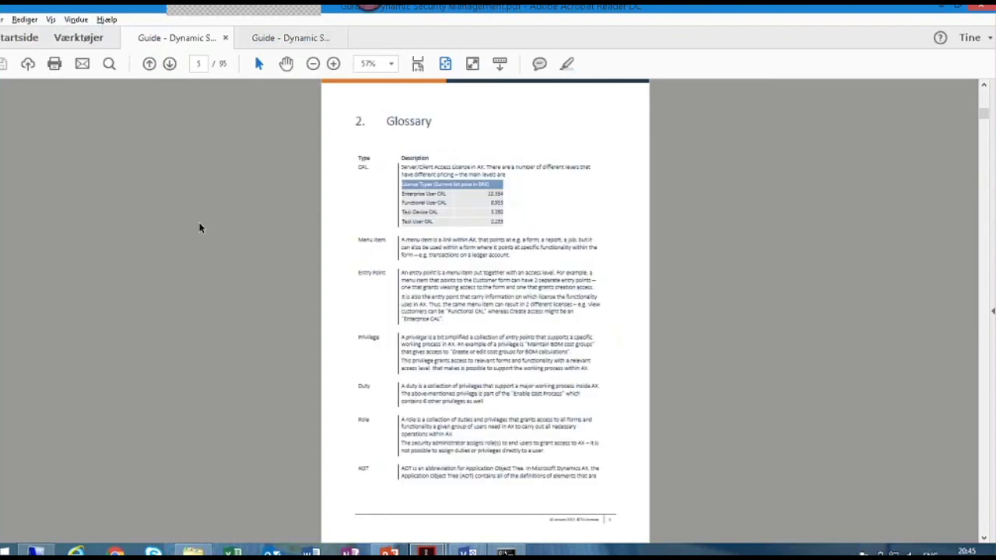
scroll(199, 228, down, 3)
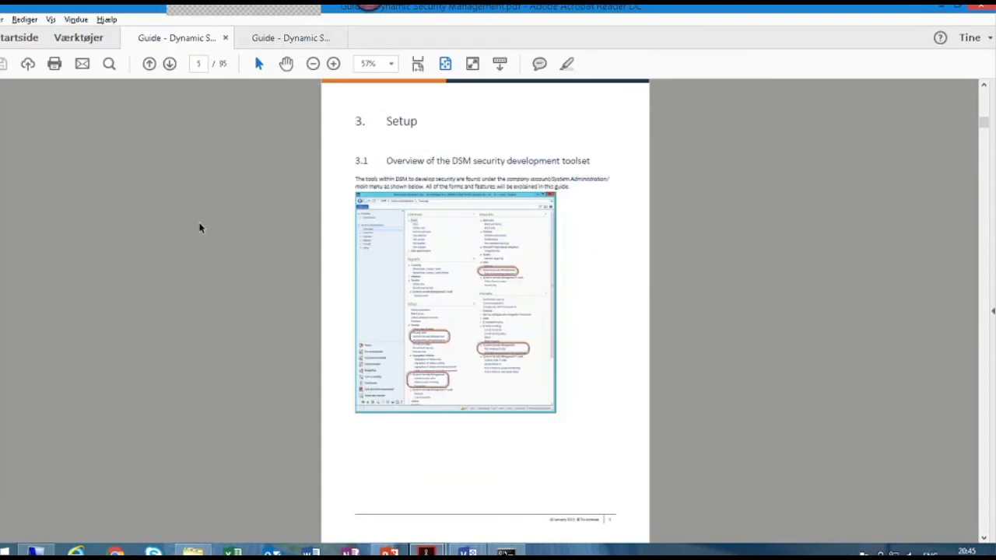
scroll(199, 227, down, 3)
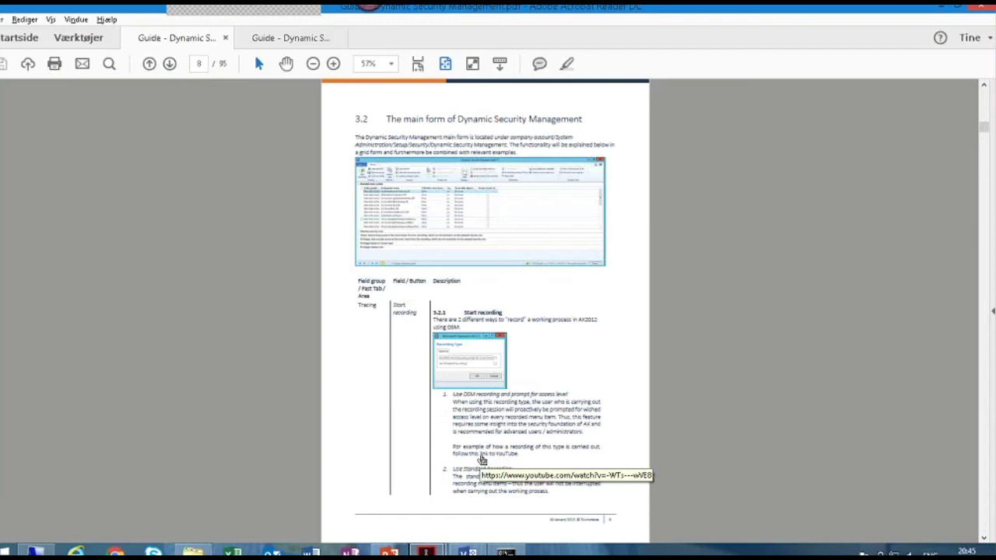
Step: View the guide's last page, return to its table of contents and follow the entry on changing sales order prices via Call Center
key(End)
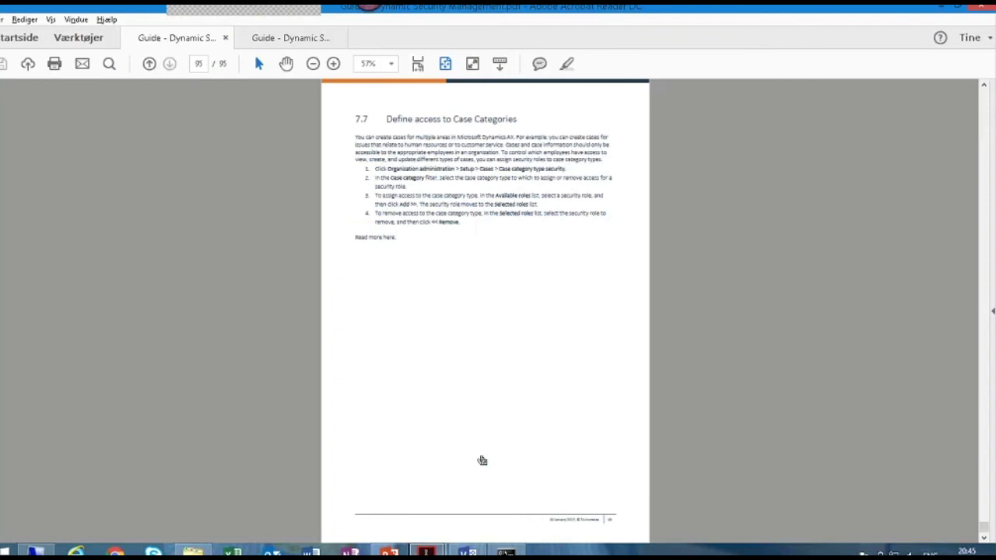
key(Home)
key(Page_Down)
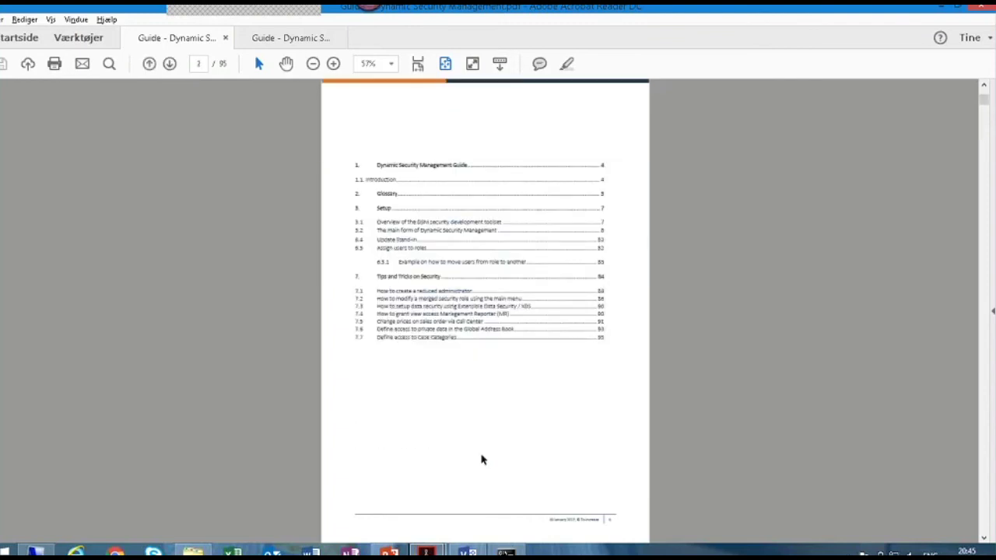
key(Page_Down)
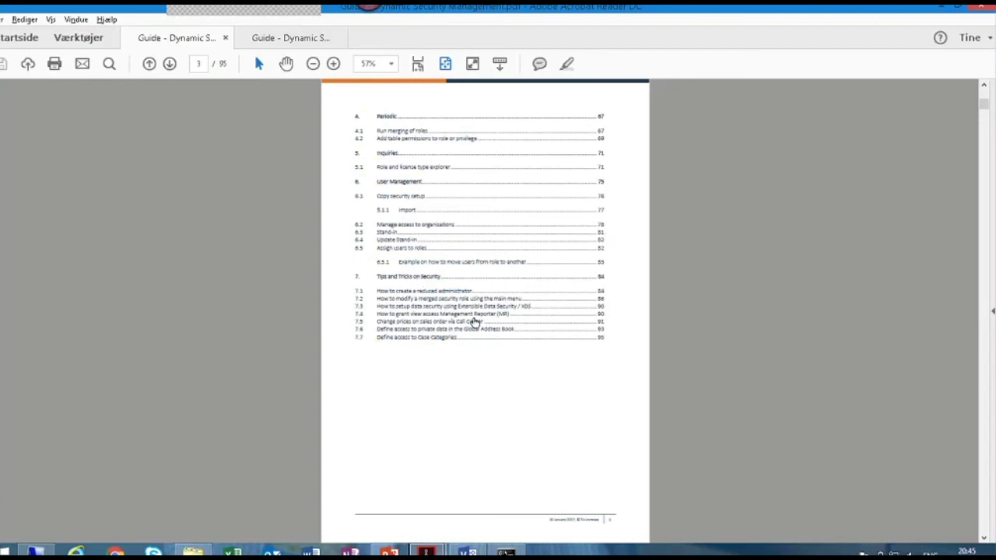
click(415, 325)
Step: Display the table of contents of the Dynamic Security Management IT Audit guide
click(301, 38)
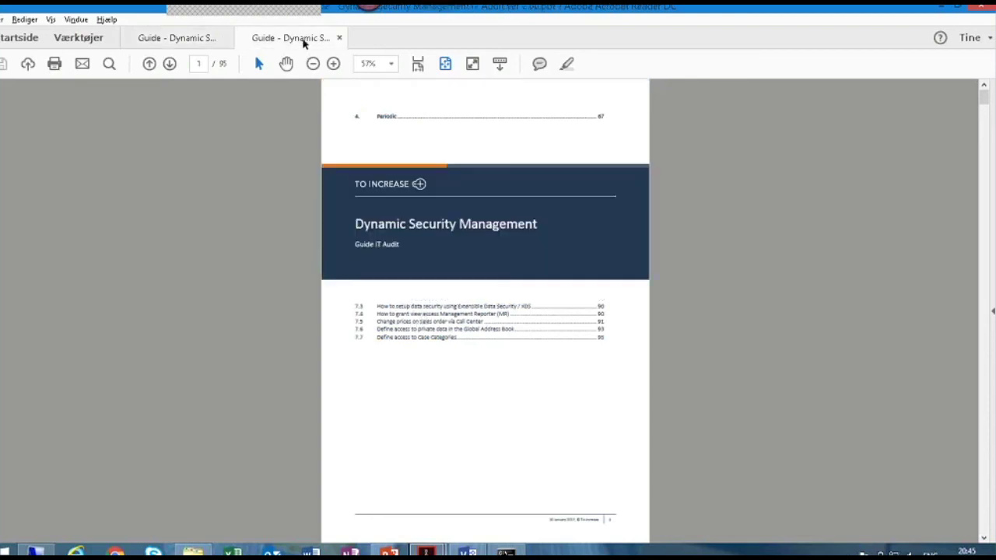
scroll(366, 121, down, 1)
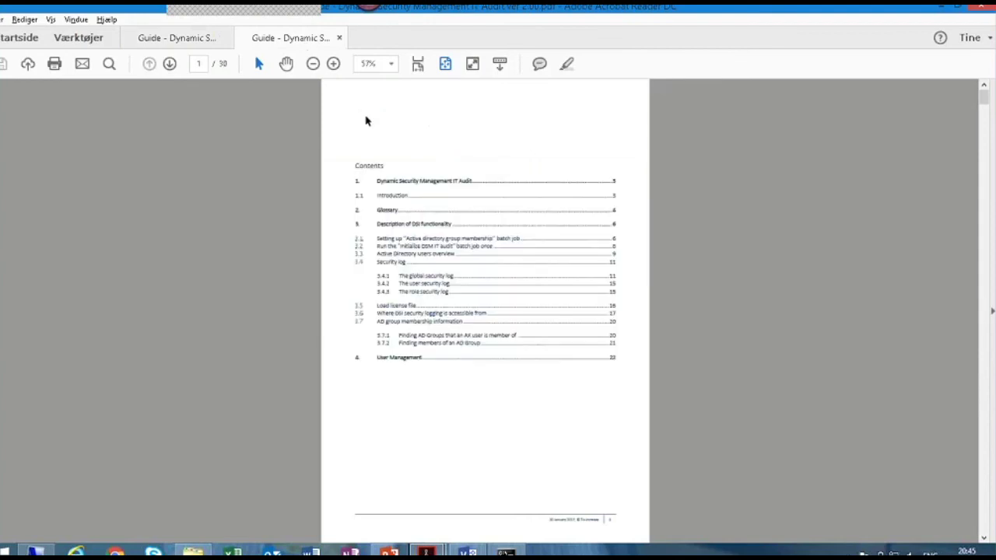